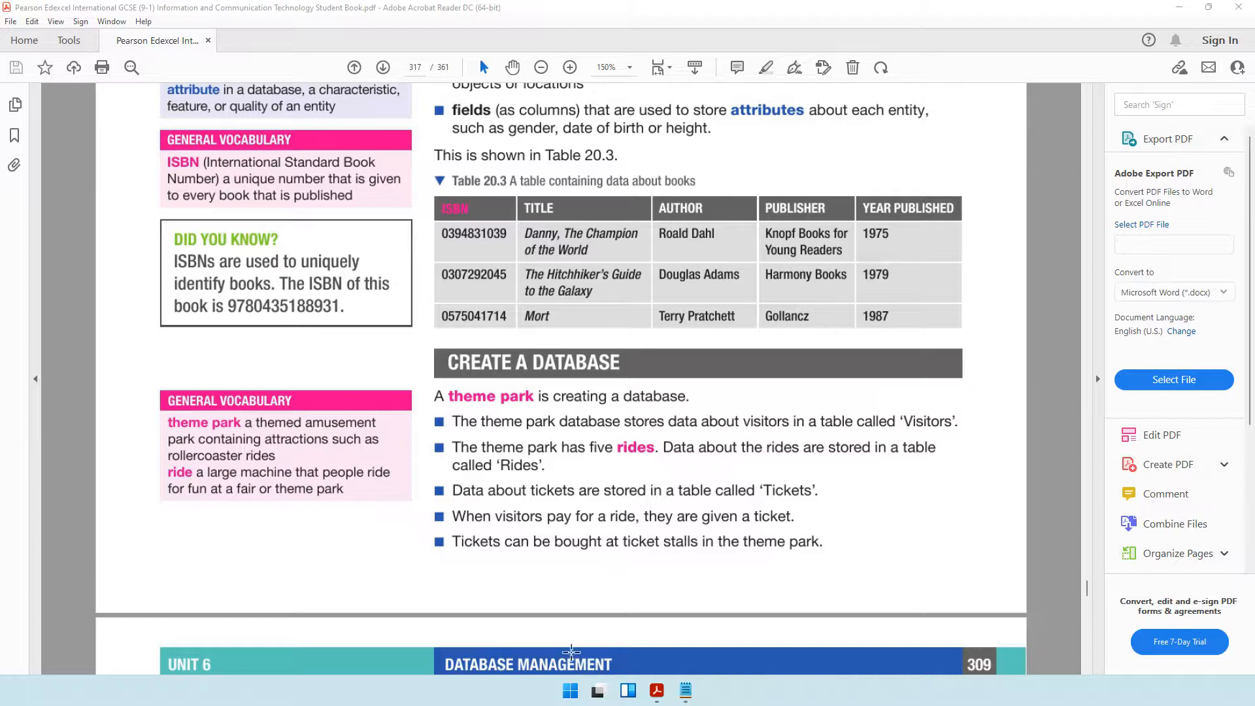
Launch Access by searching for it from the Start menu.
click(570, 689)
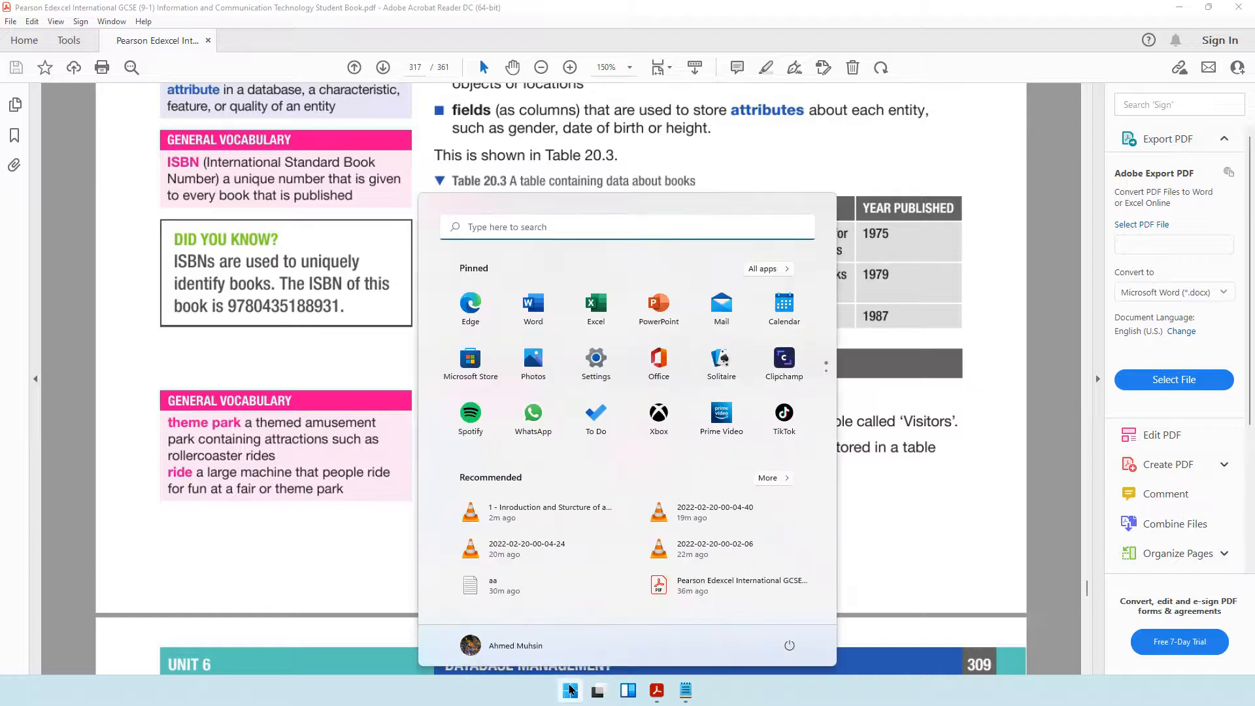
text(access)
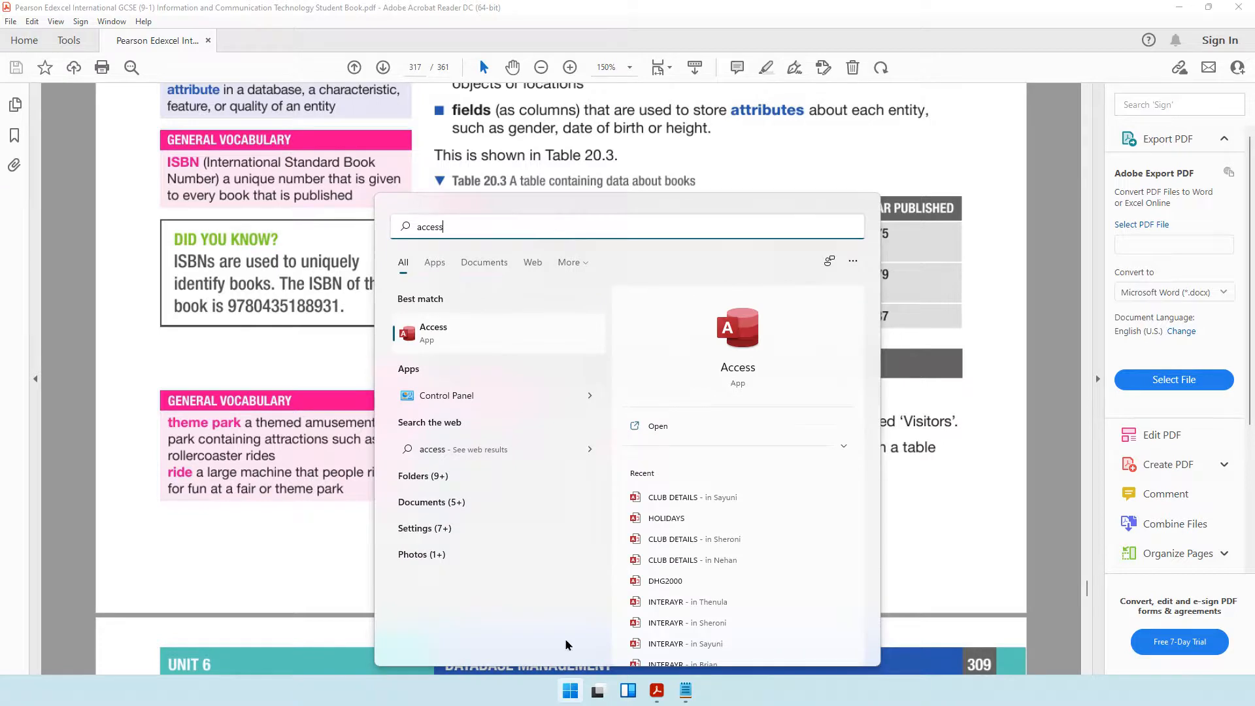
click(494, 334)
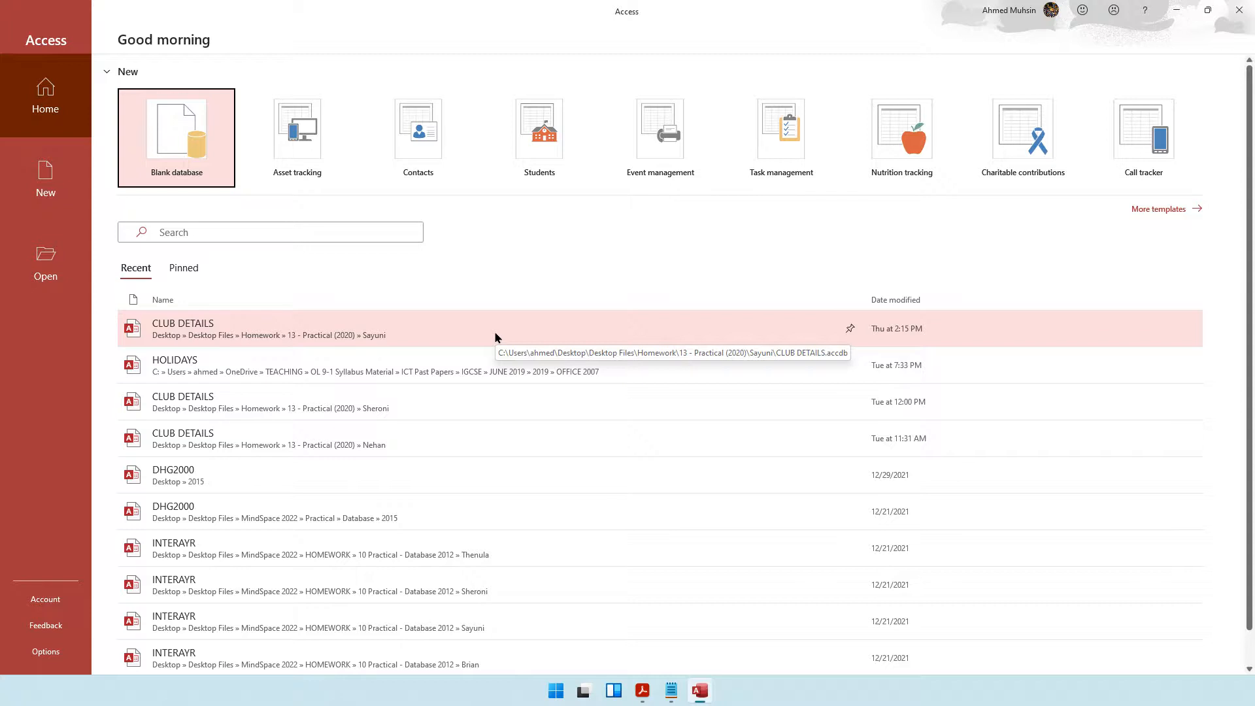
Start a blank database and name the file Taxi Hailing Database.
click(193, 178)
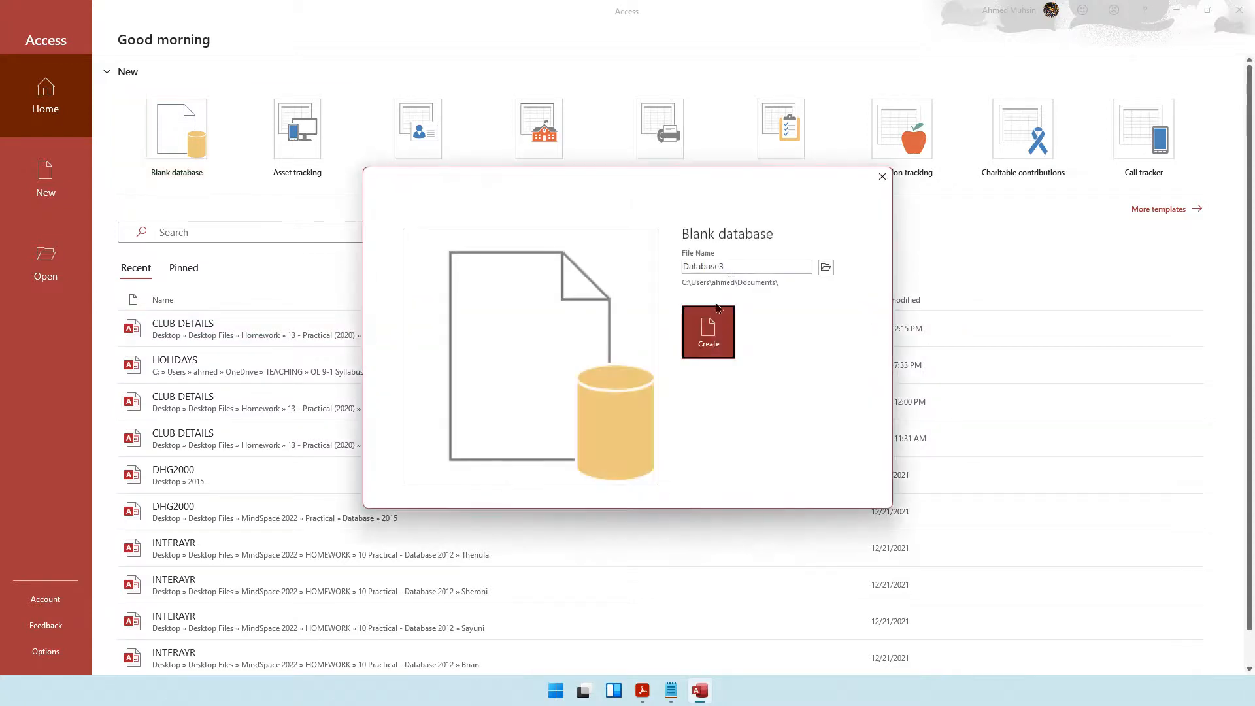
double_click(732, 268)
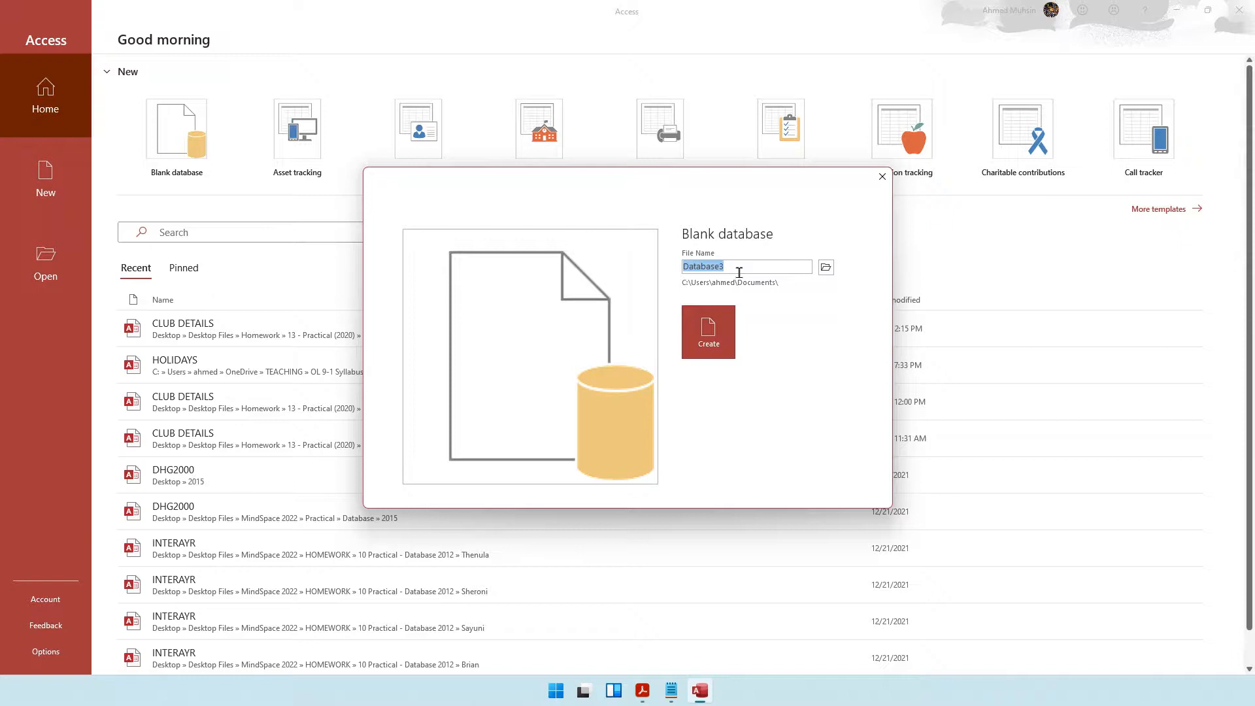
text(Taxi Hailing Database)
drag(784, 267, 673, 267)
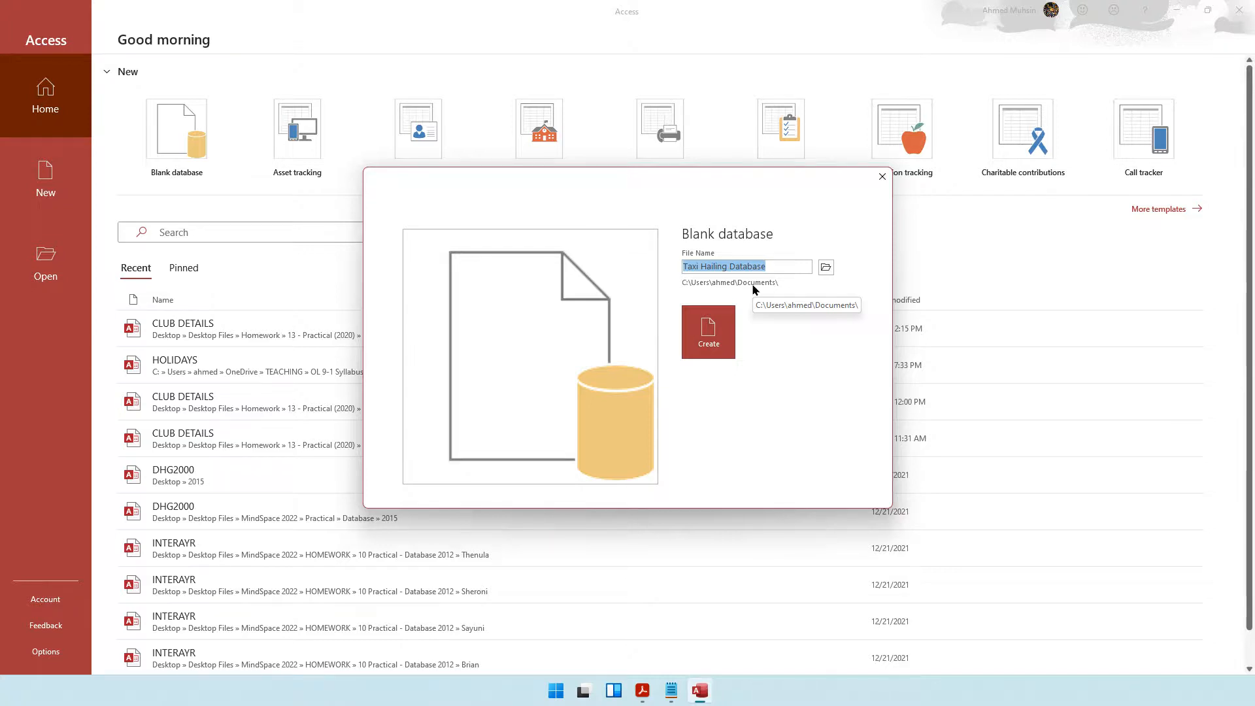
Set the save location to the Learning Database folder on the Desktop and create the database.
click(823, 273)
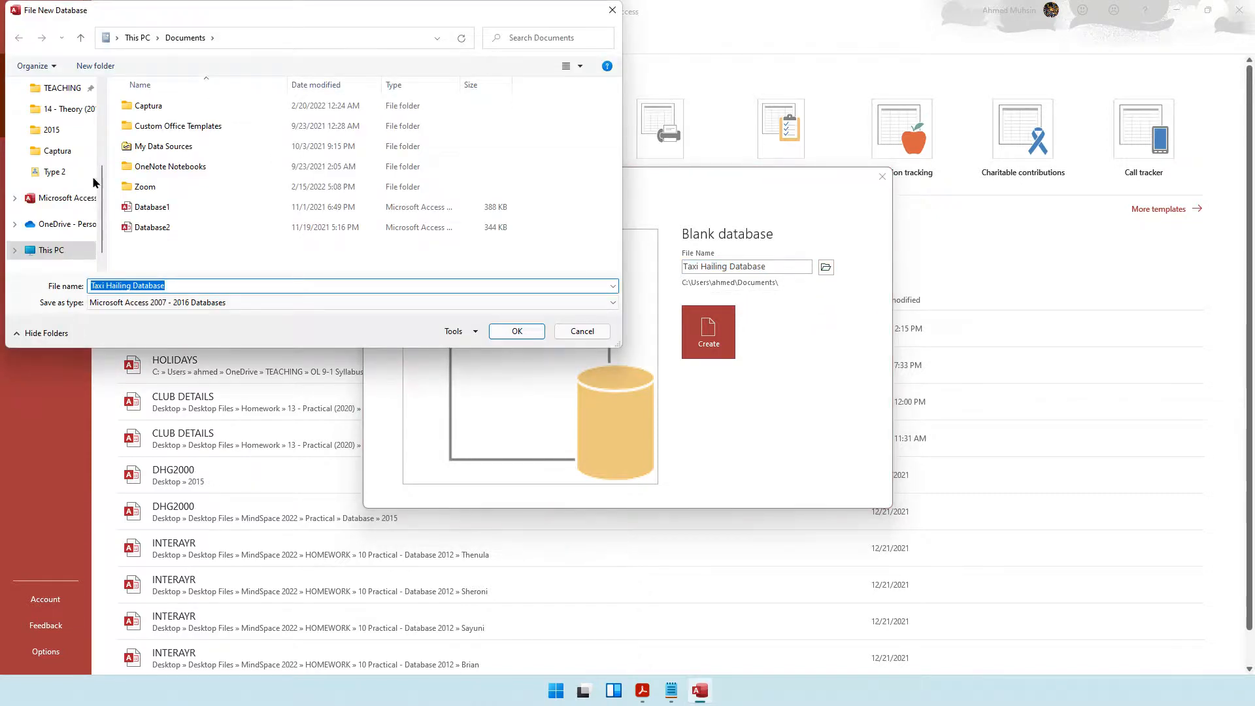
scroll(77, 219, up, 2)
click(58, 115)
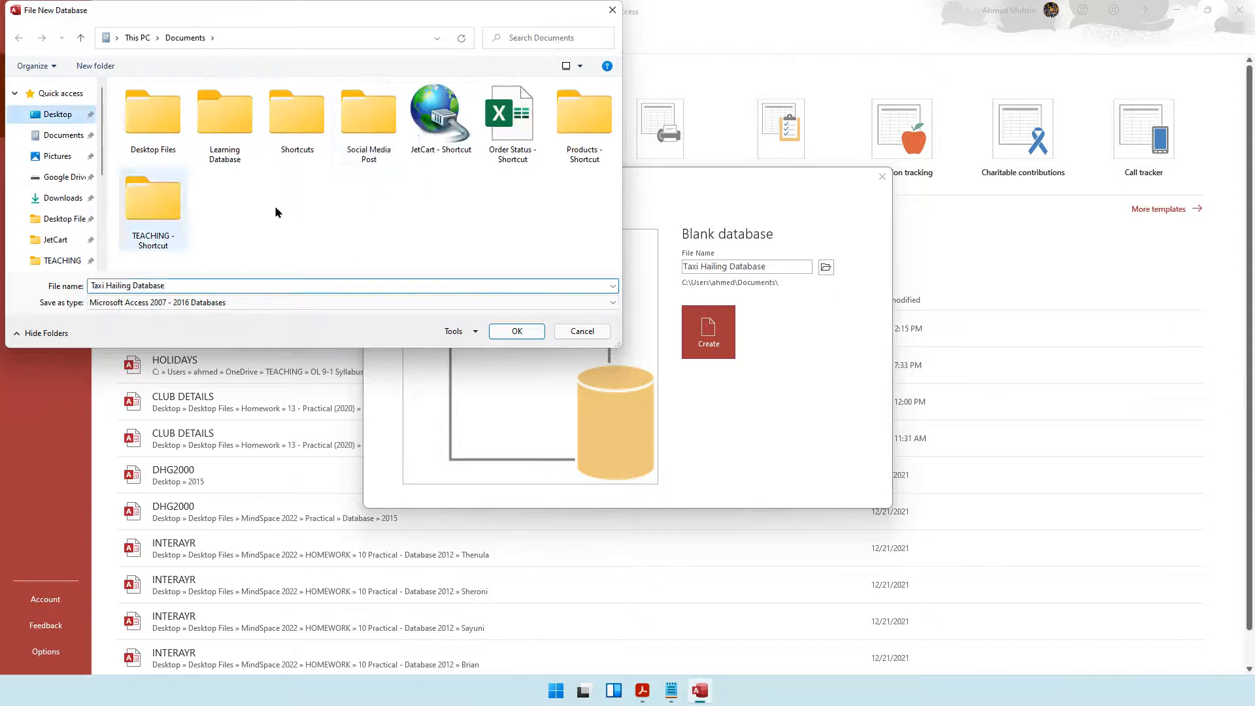
double_click(226, 128)
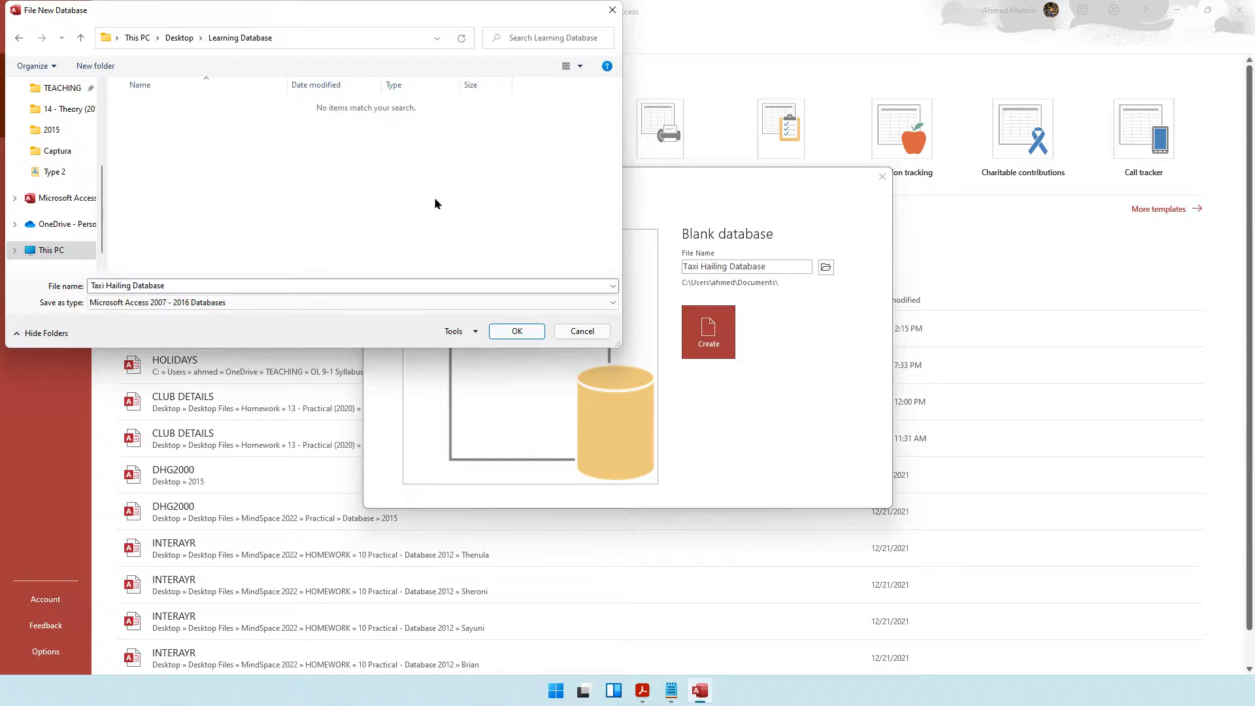
click(515, 331)
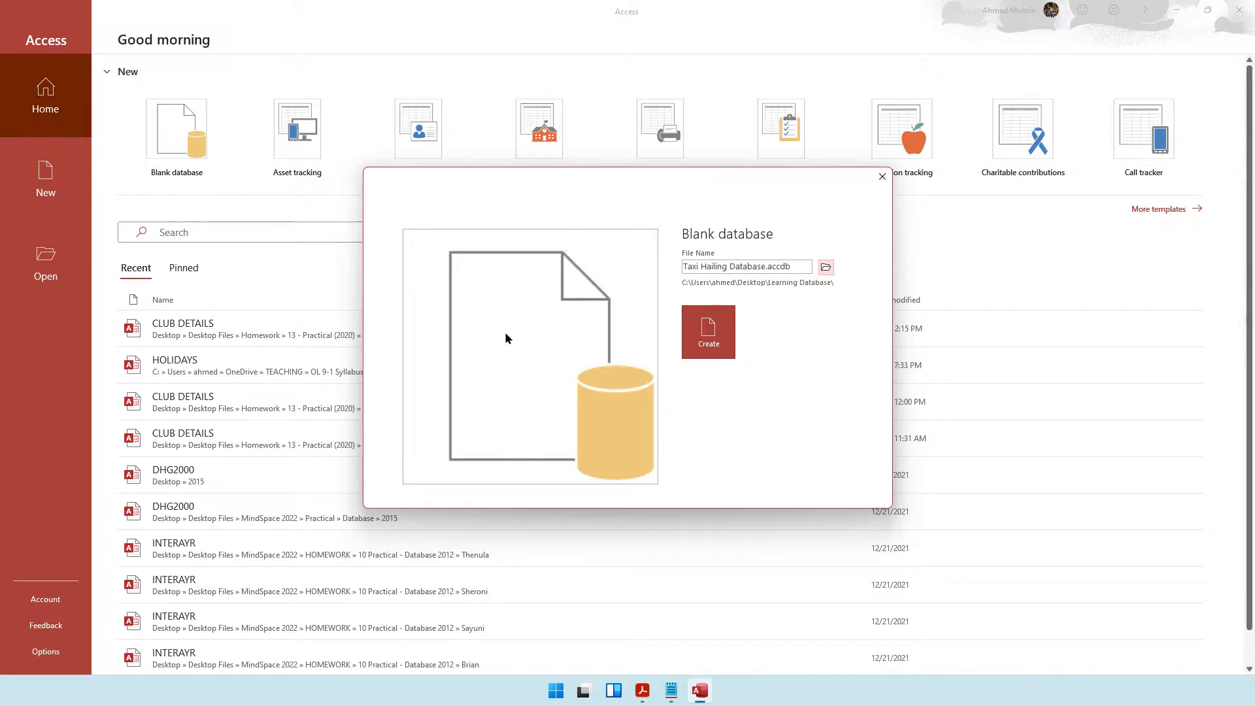
click(706, 332)
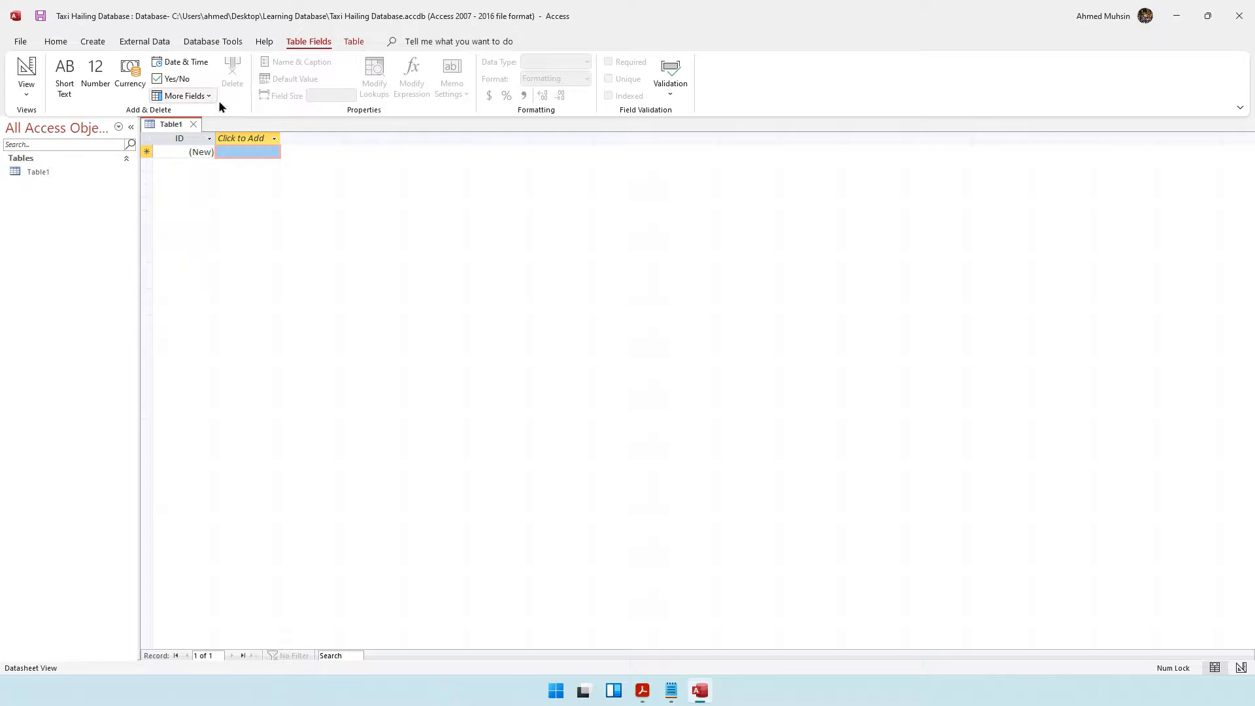
click(180, 137)
click(150, 151)
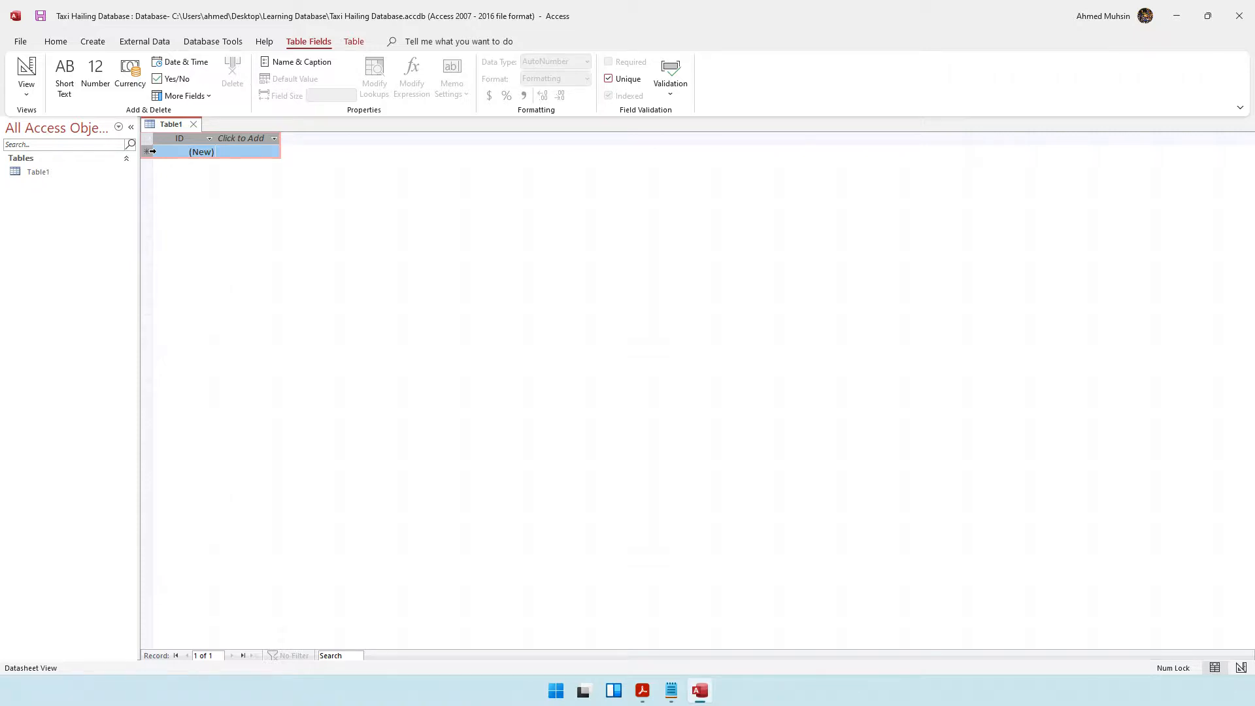
click(55, 42)
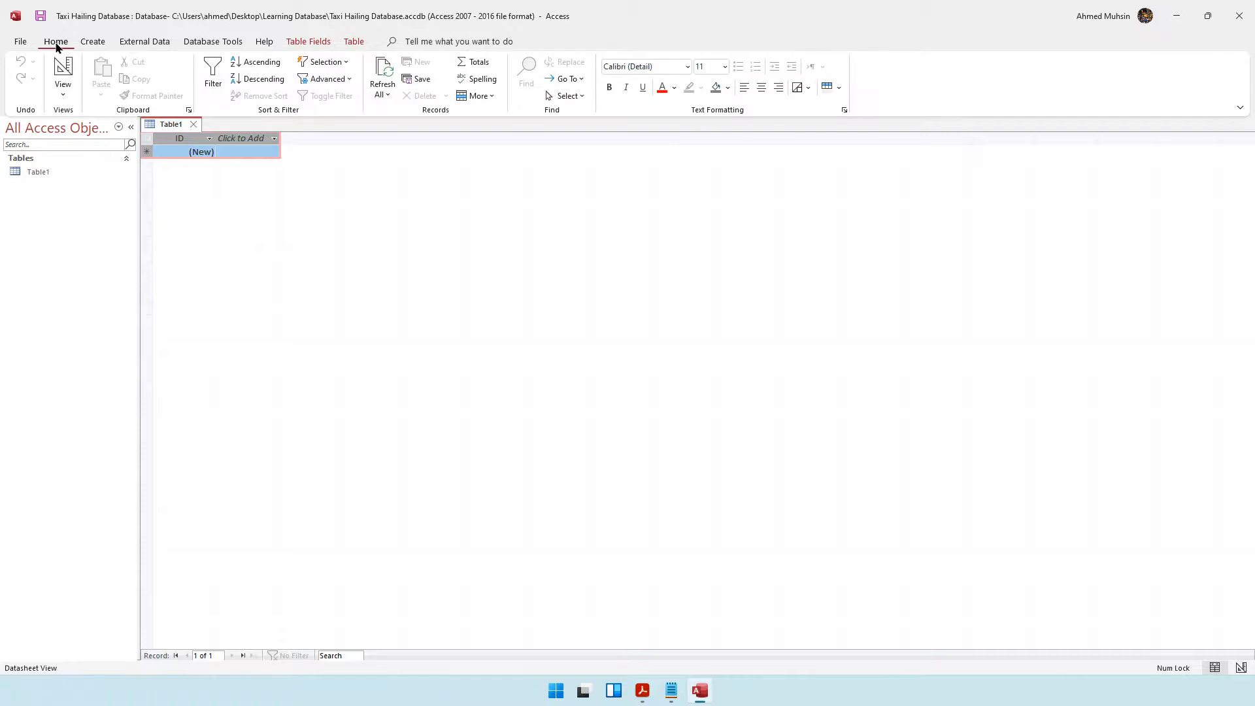
click(63, 94)
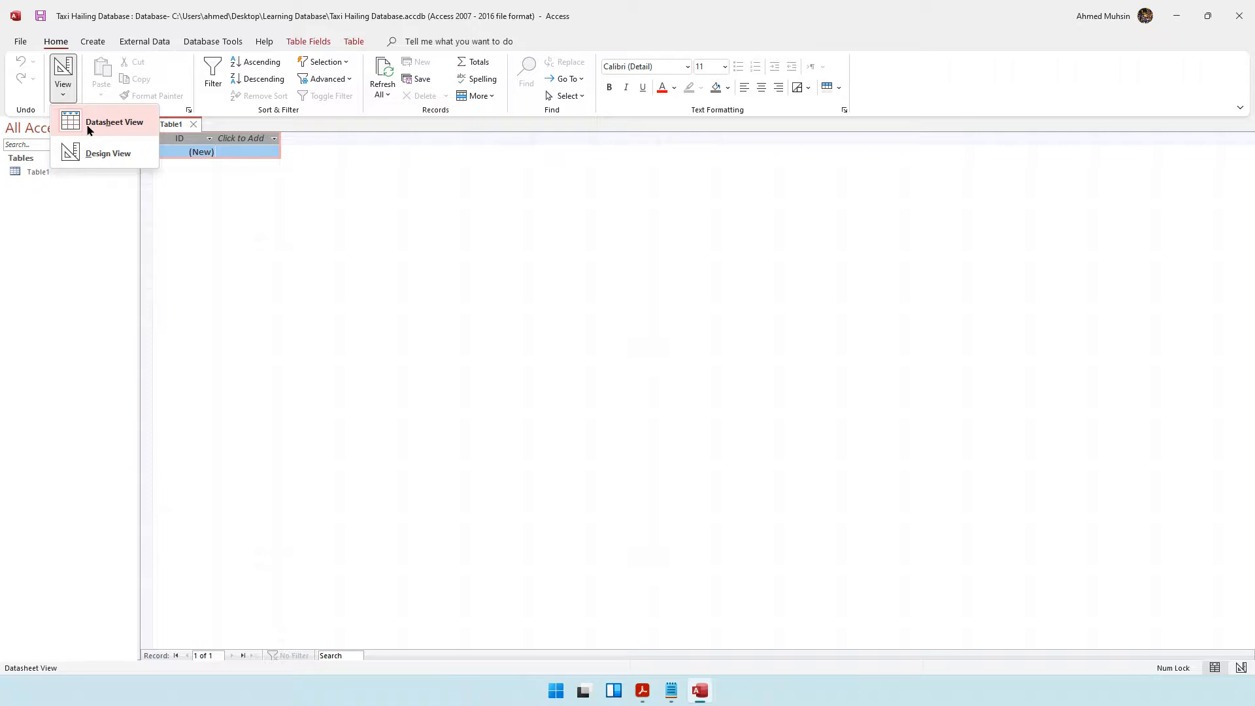
click(182, 207)
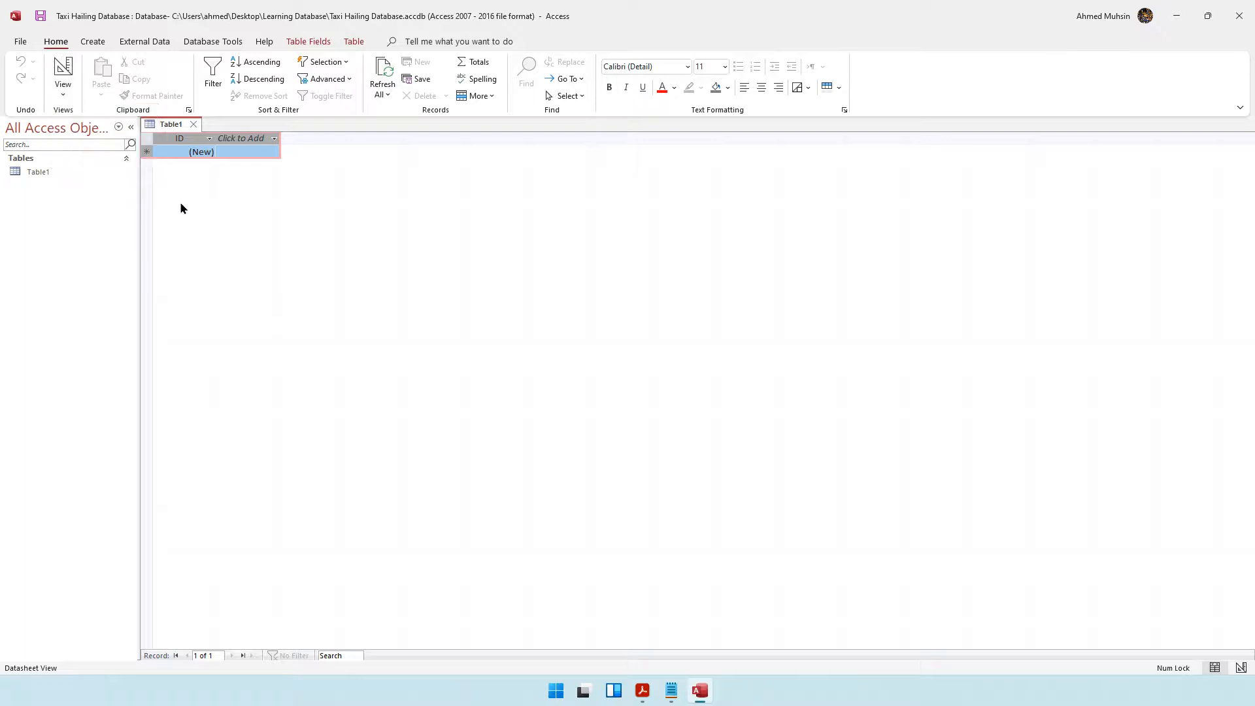
click(182, 151)
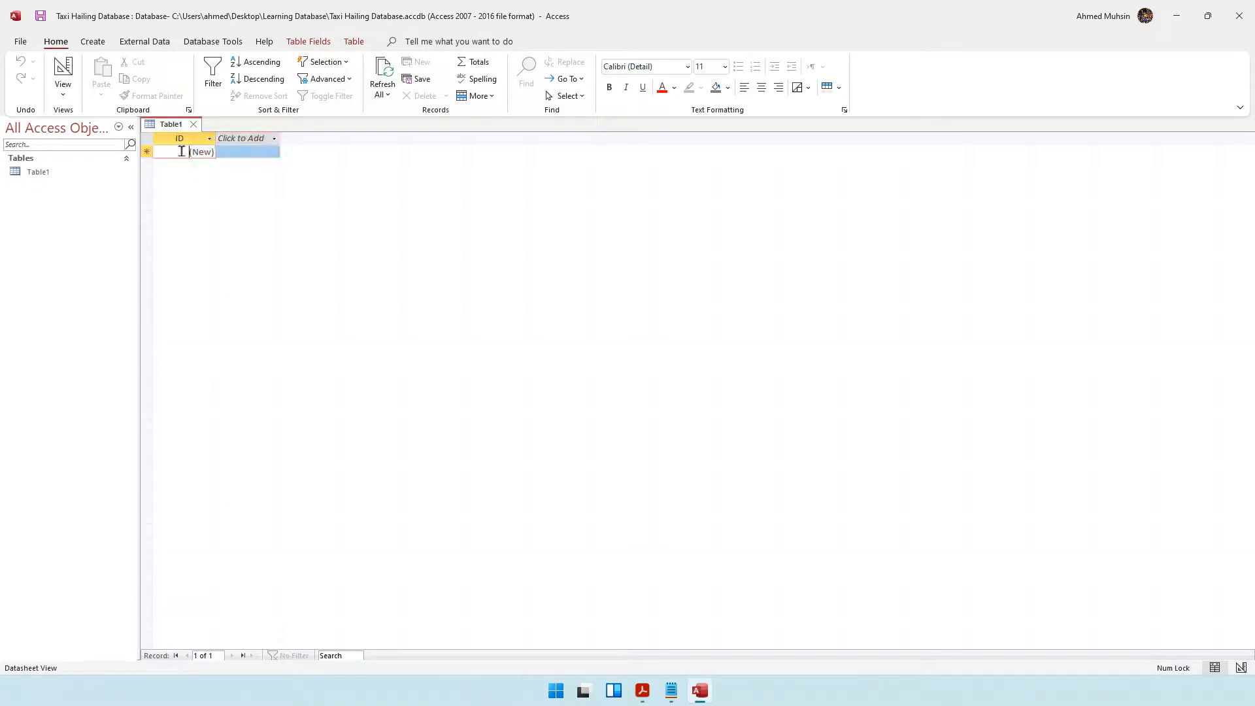
click(145, 152)
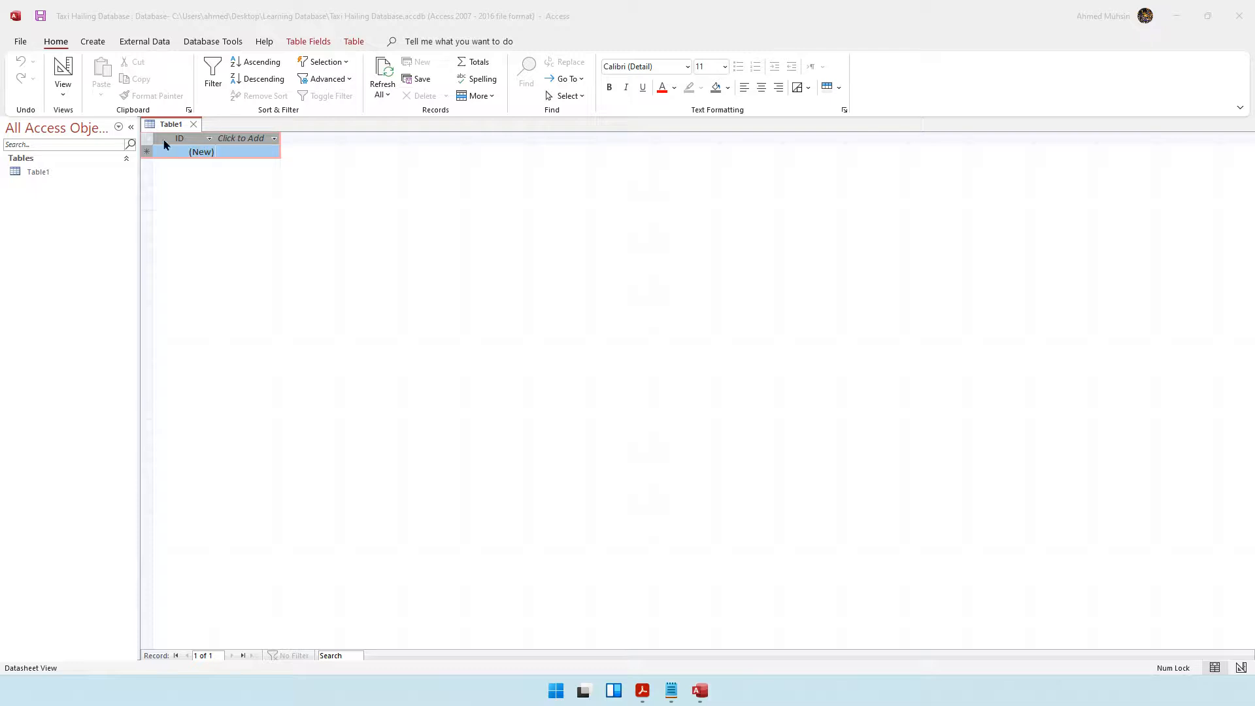
click(60, 97)
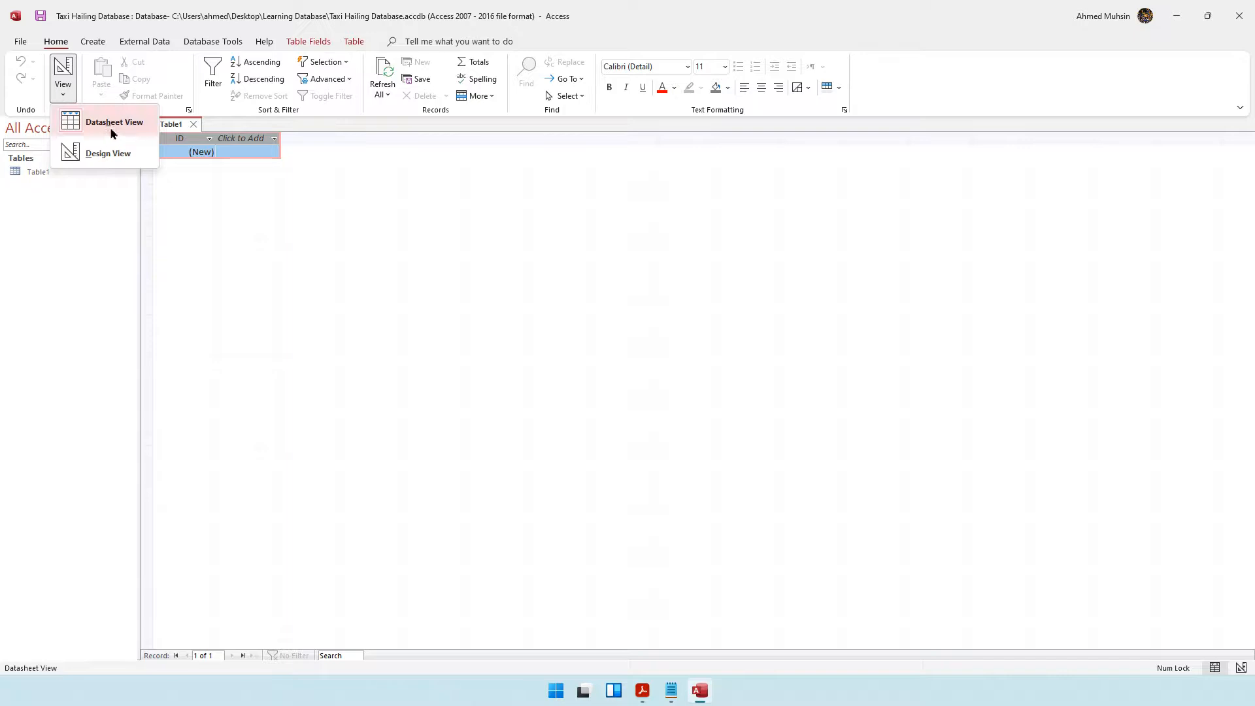
click(336, 123)
click(239, 153)
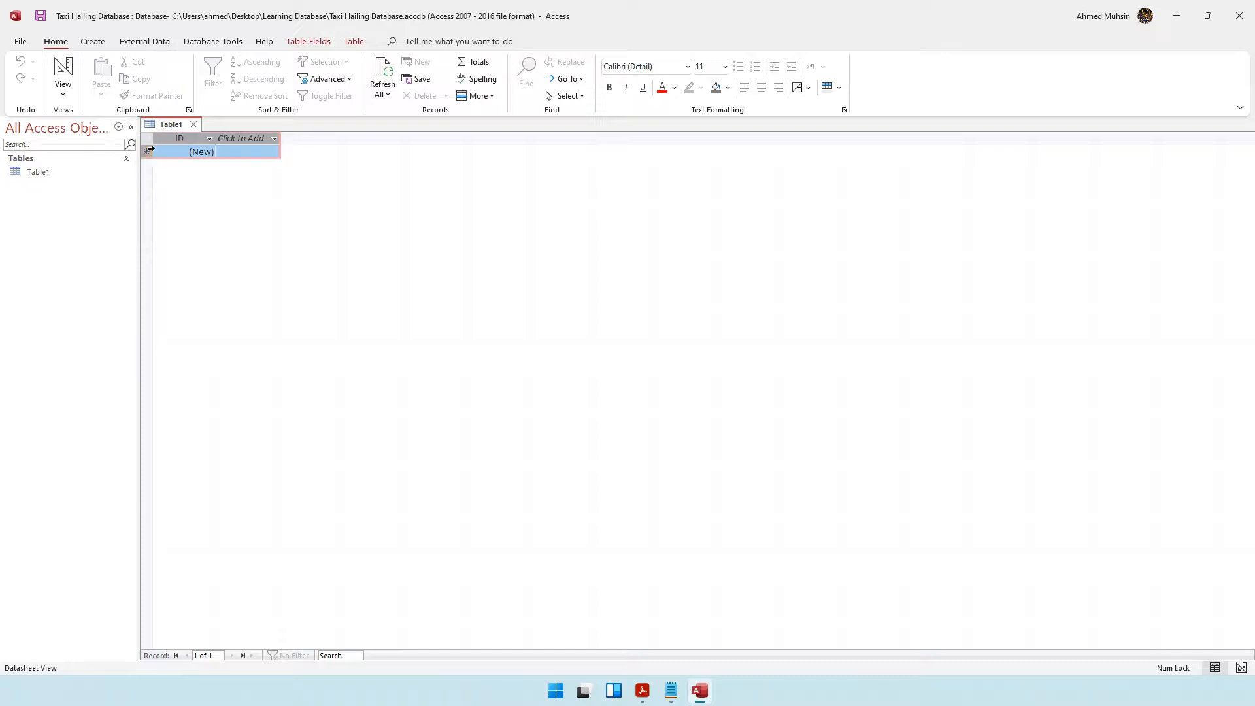
click(63, 91)
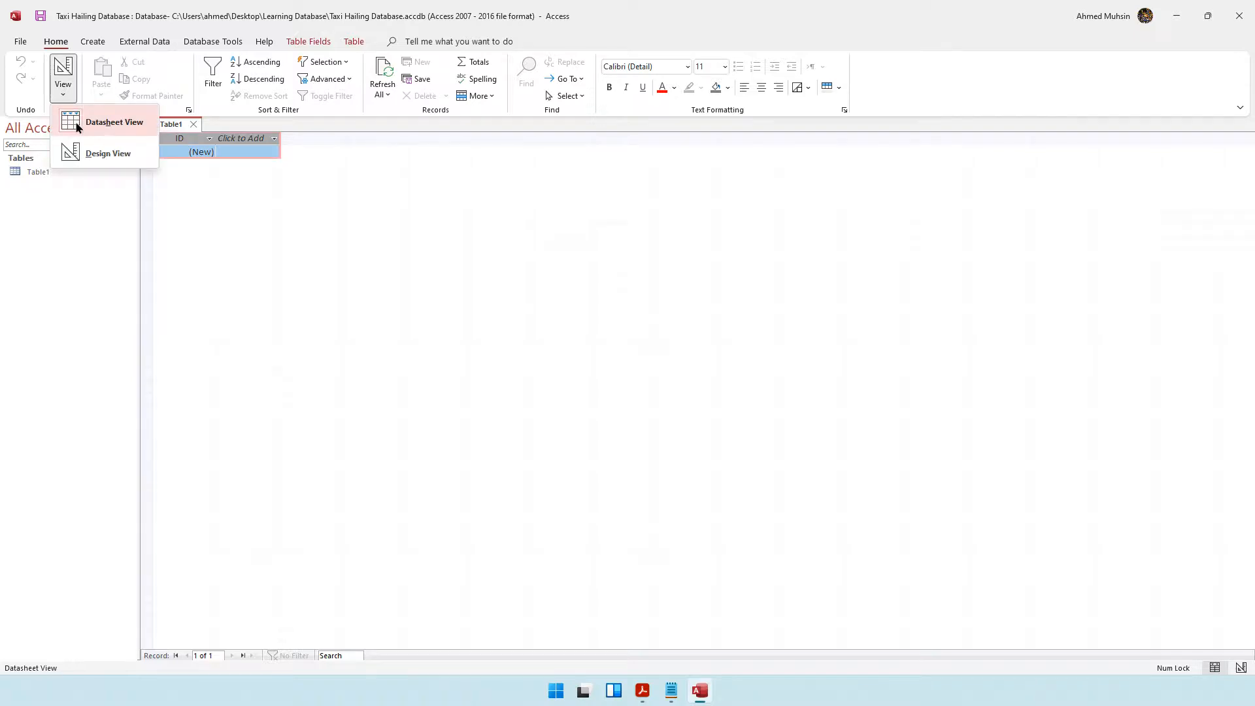
click(347, 129)
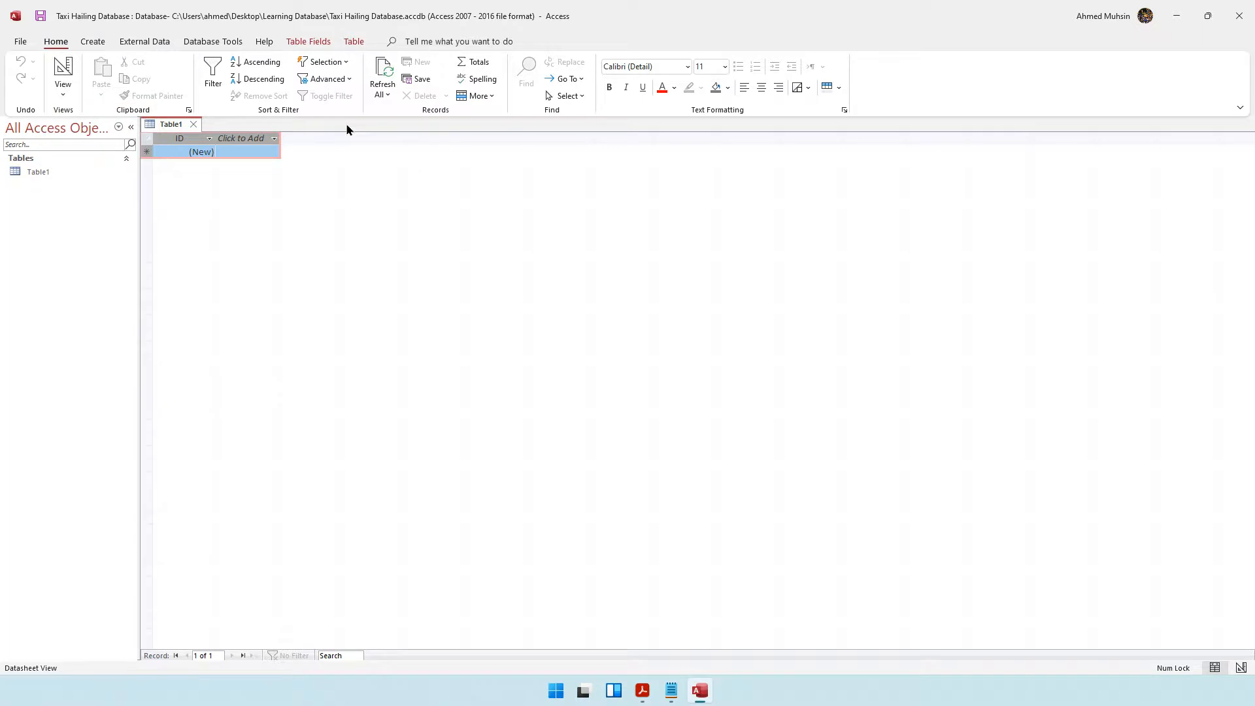
Switch the new table to Design View, saving it as Drivers.
click(63, 92)
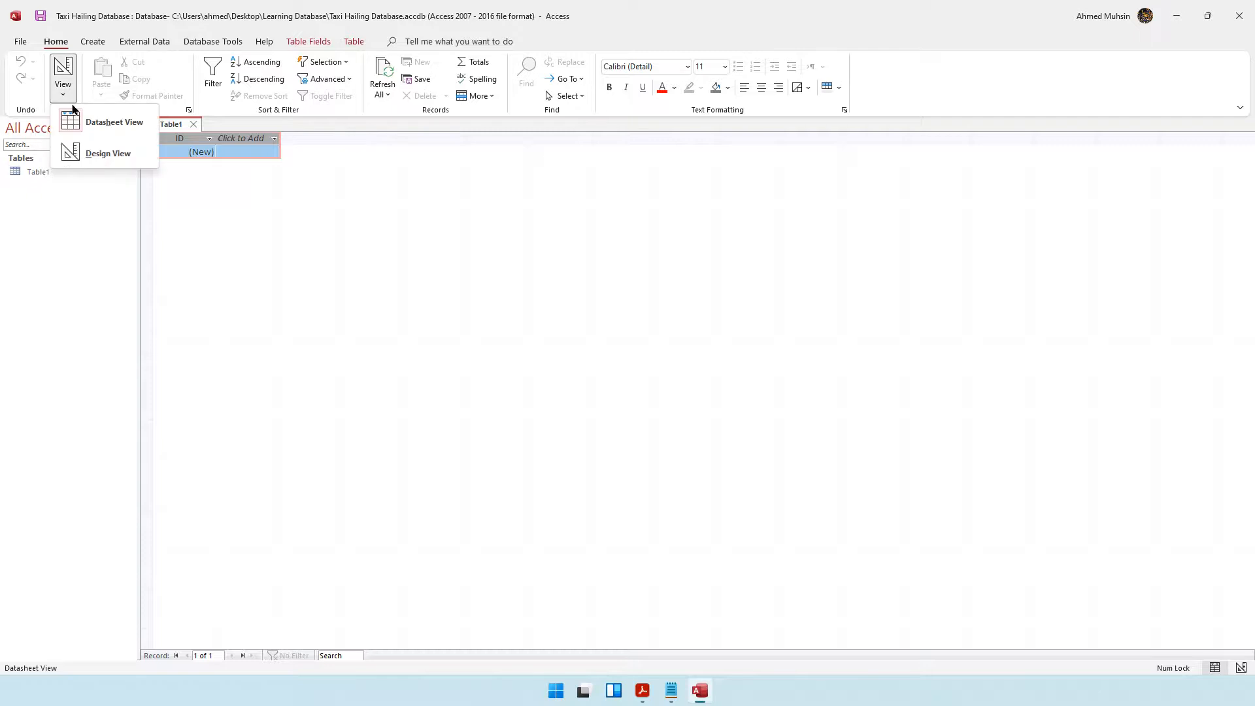
click(85, 154)
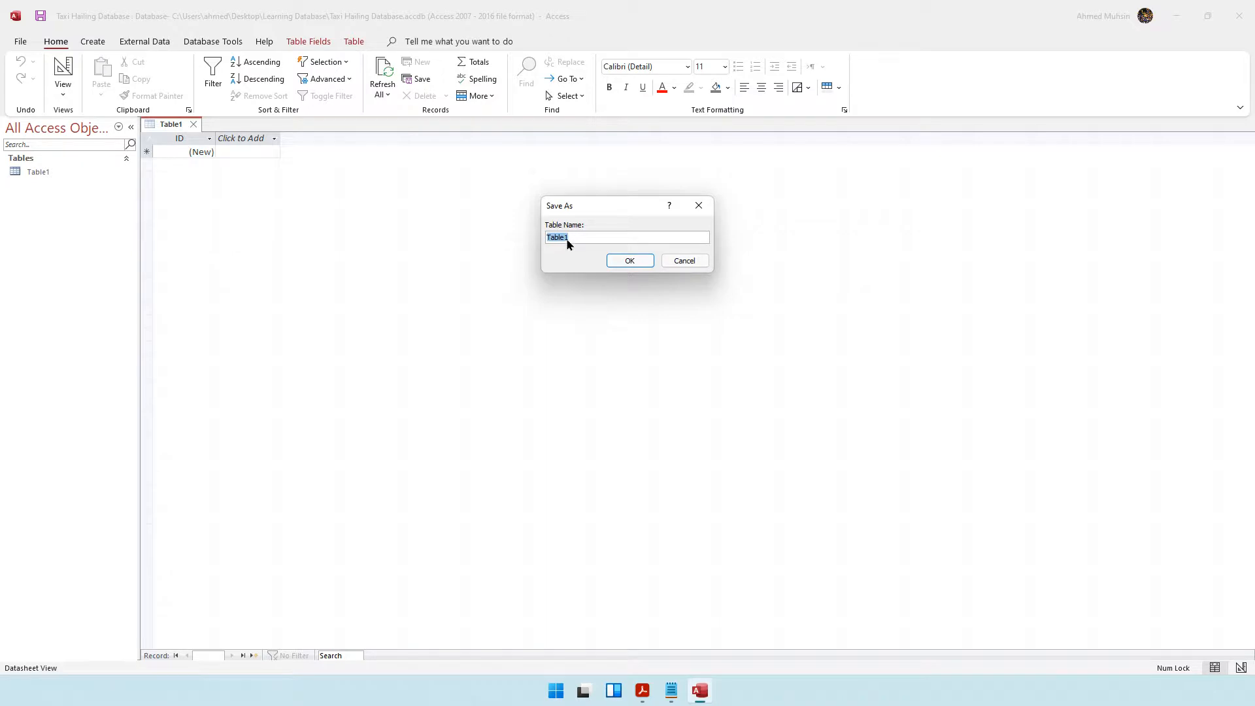
text(Drivers)
click(618, 265)
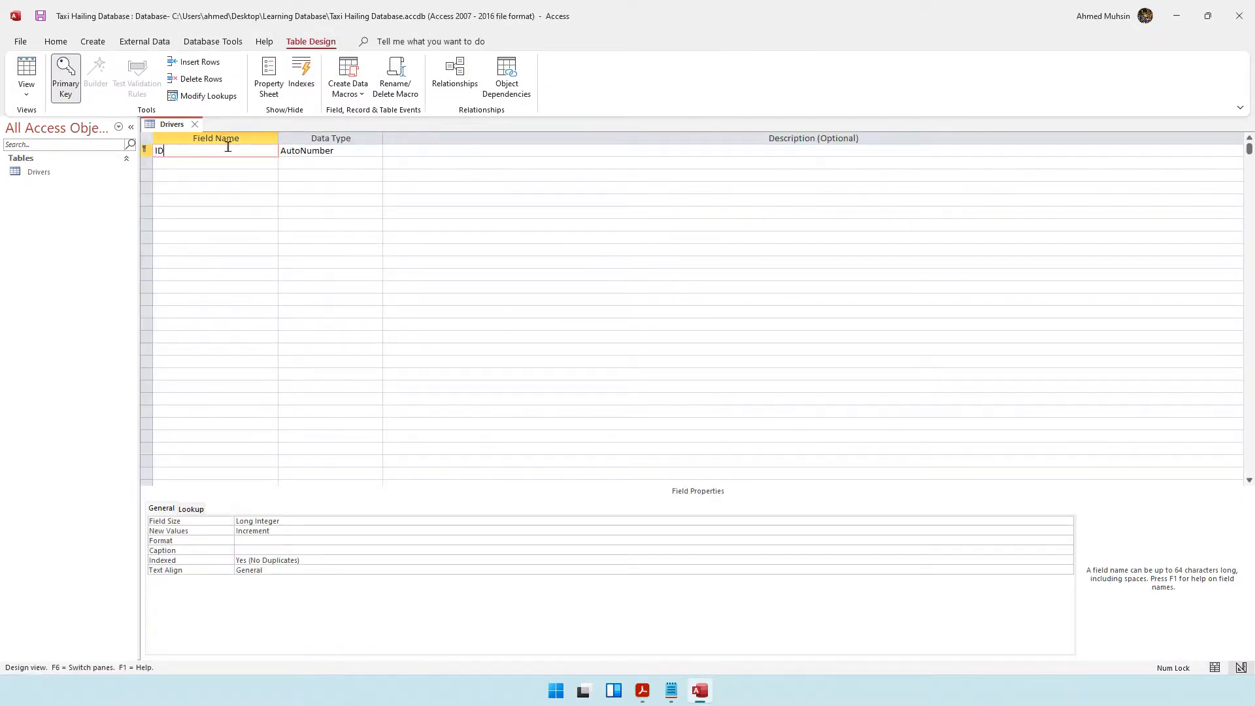
Rename the ID primary key field to DriID.
click(226, 175)
click(225, 183)
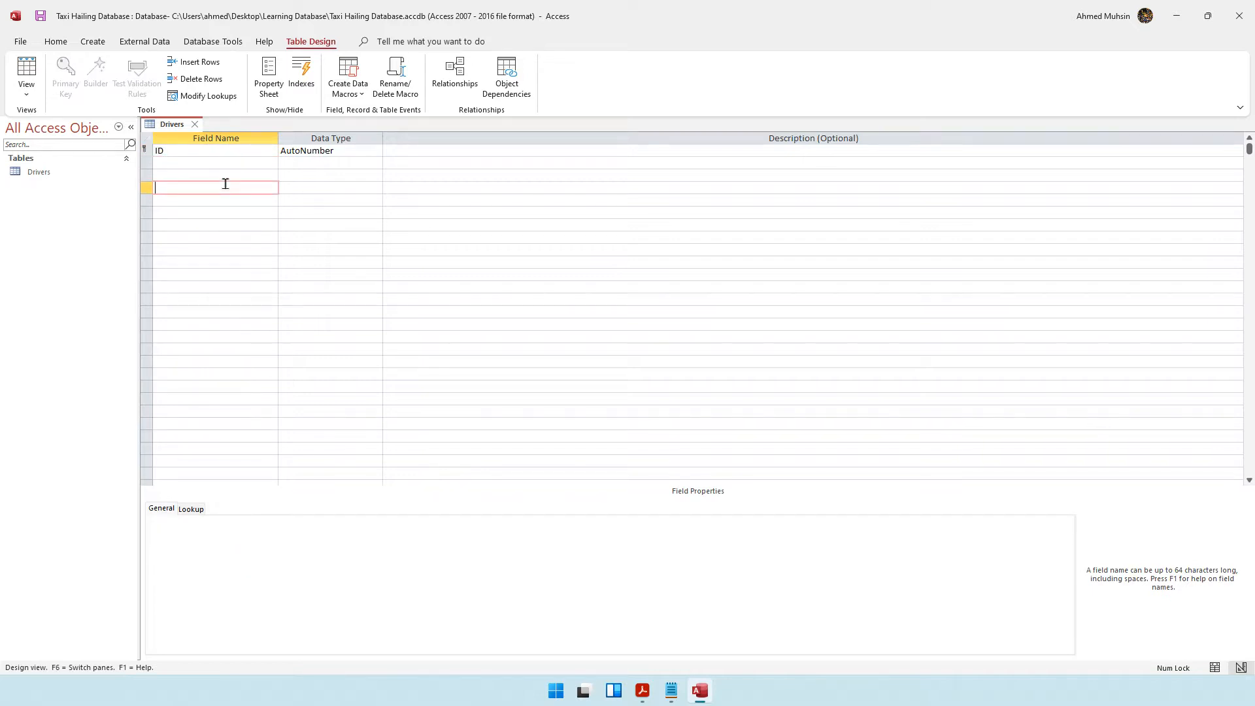
click(26, 93)
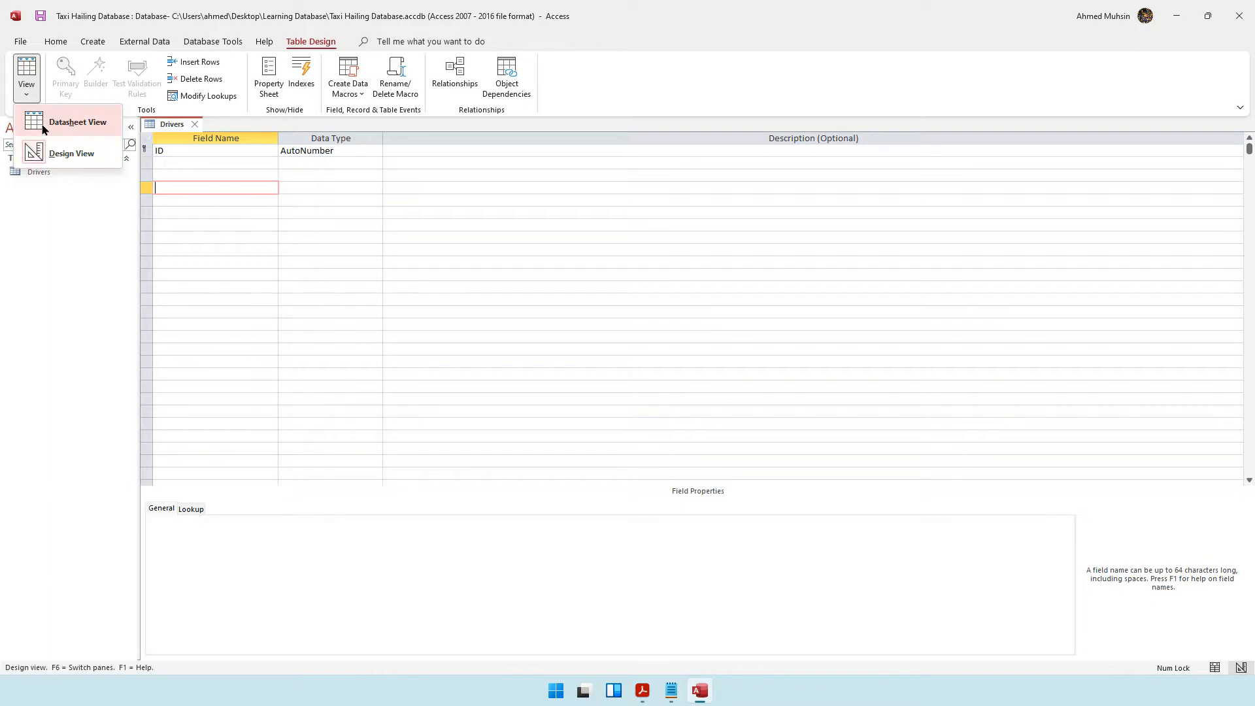
click(177, 147)
click(149, 151)
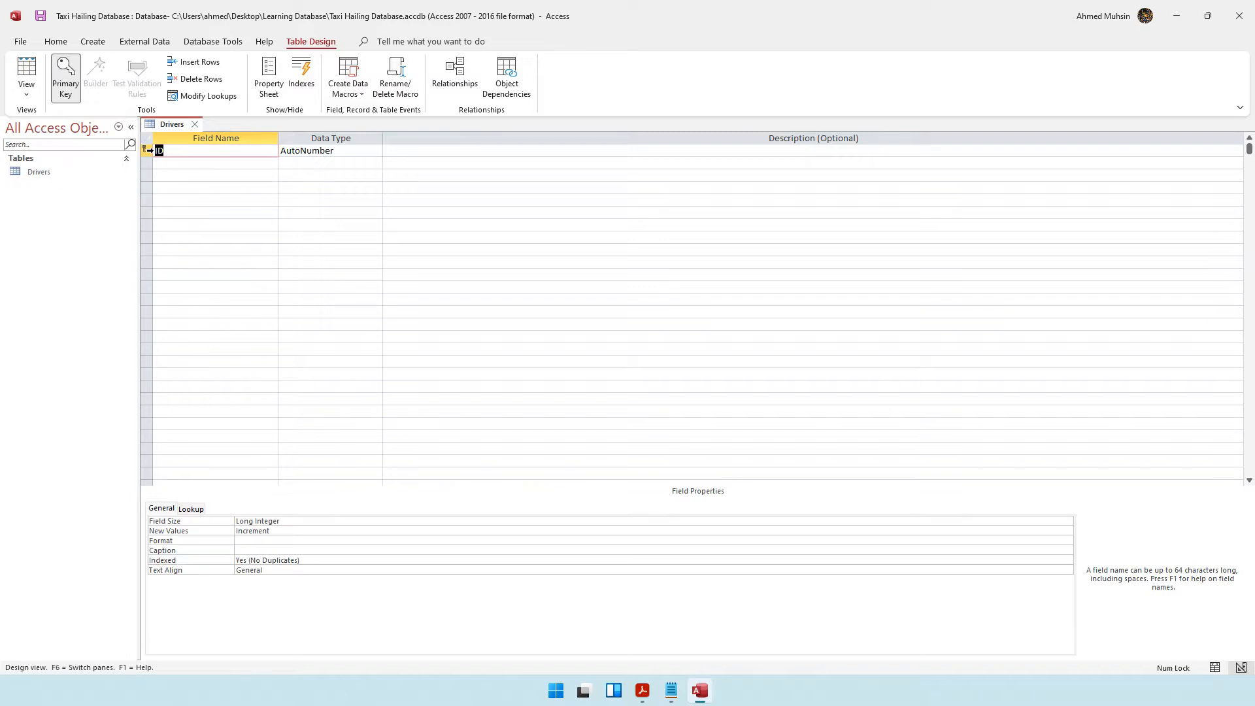
text(DriID)
click(187, 164)
click(187, 155)
Change the DriID field's data type to Short Text.
click(307, 152)
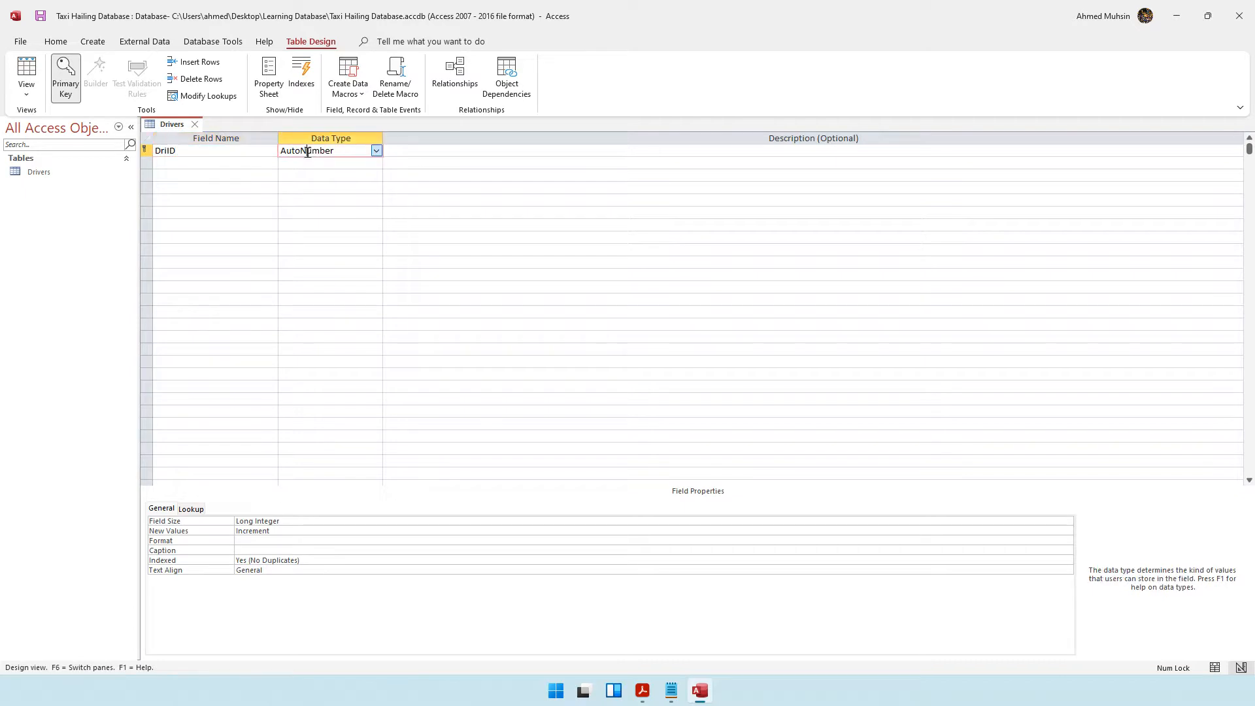
click(376, 151)
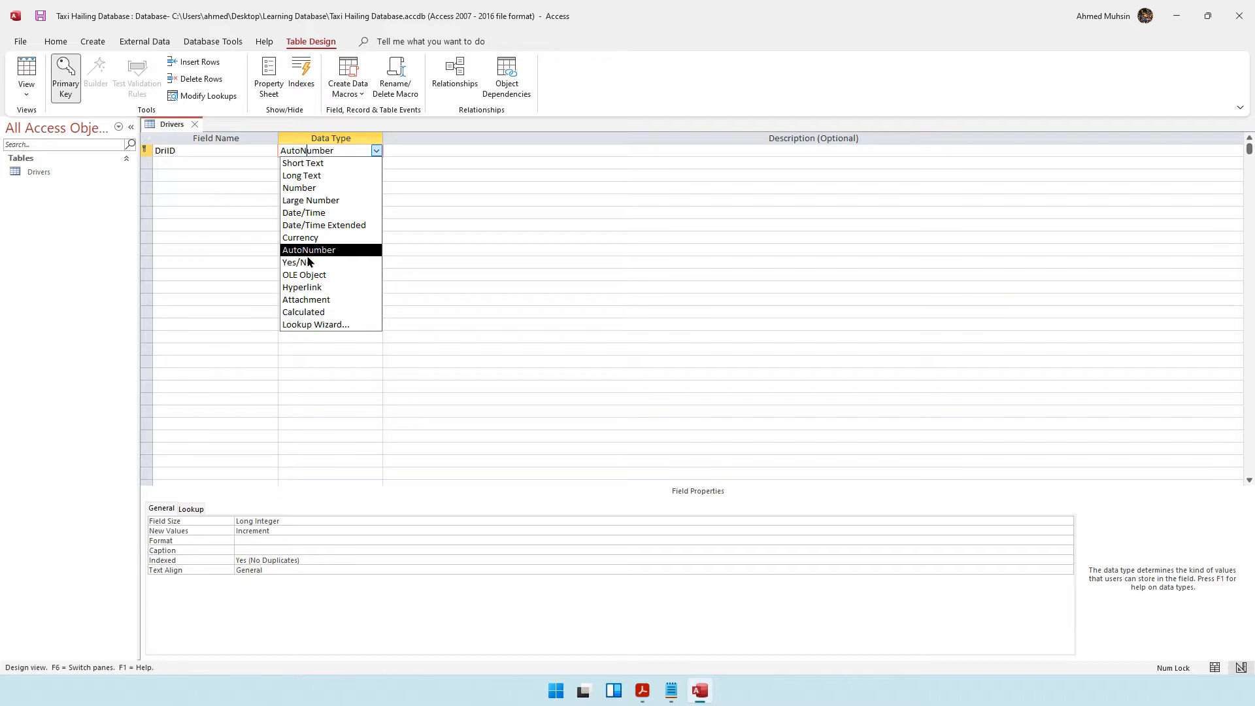
click(315, 163)
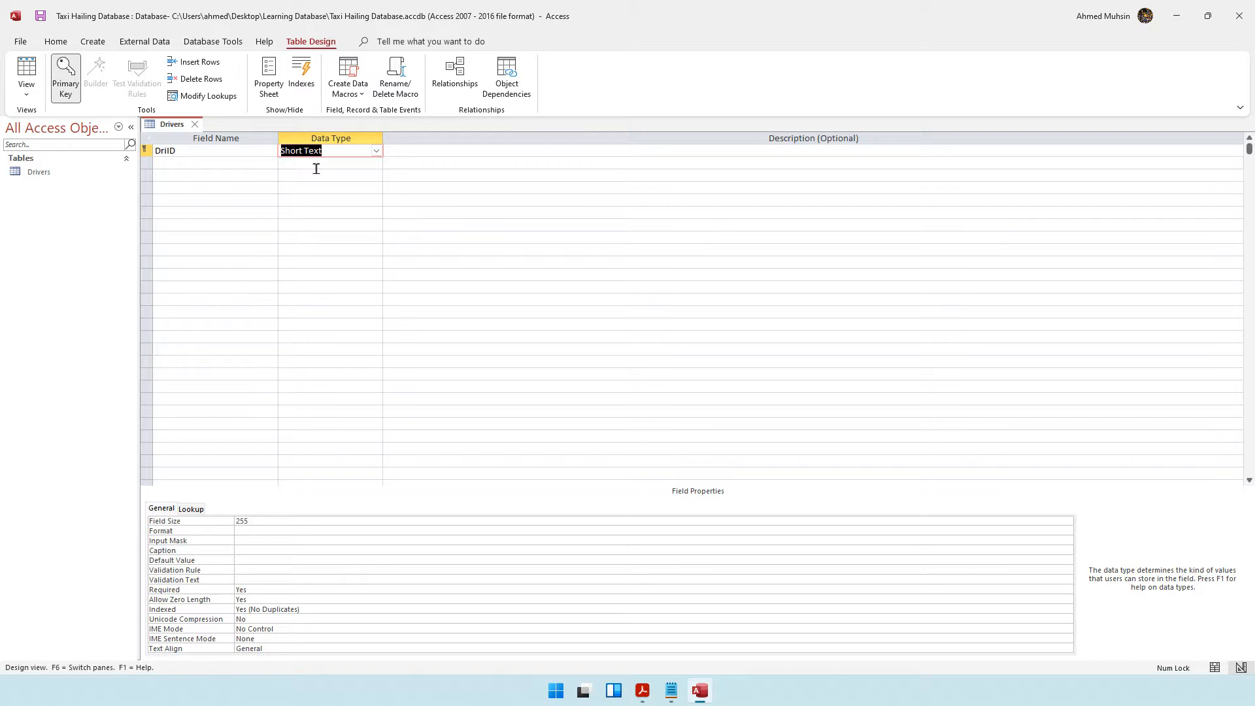
Add a DriName field with the Short Text data type.
click(199, 168)
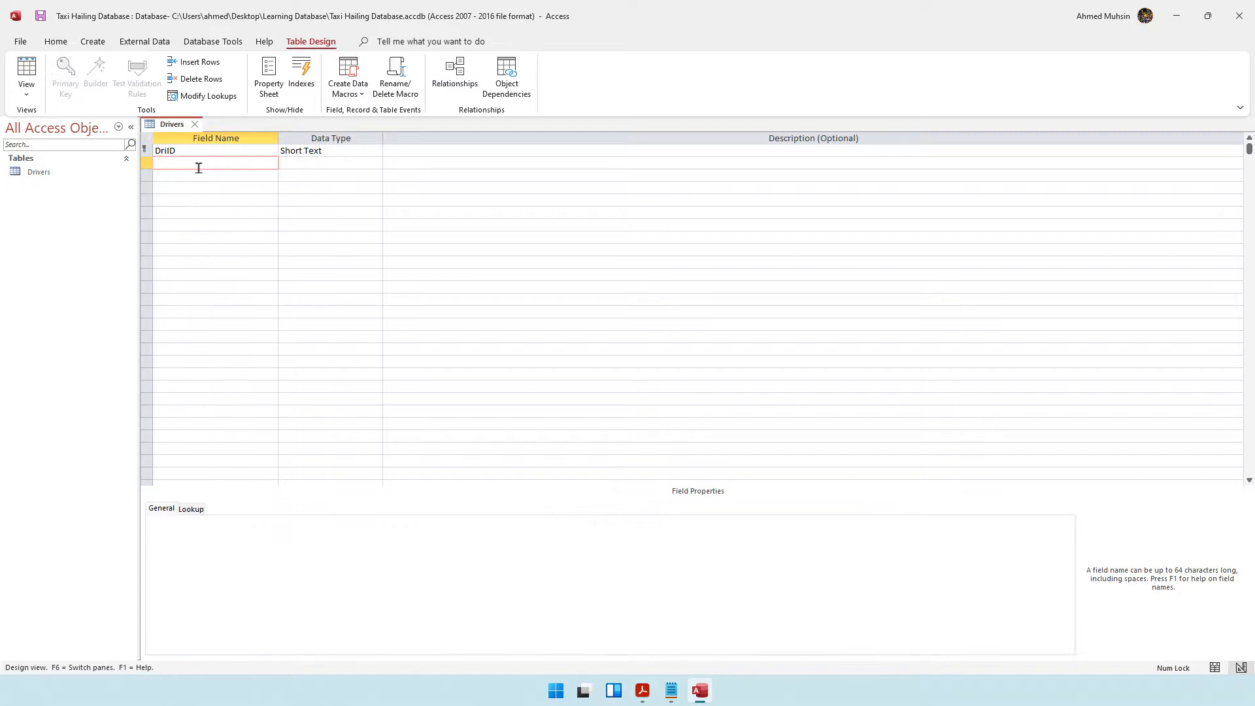
text(DriName)
click(319, 167)
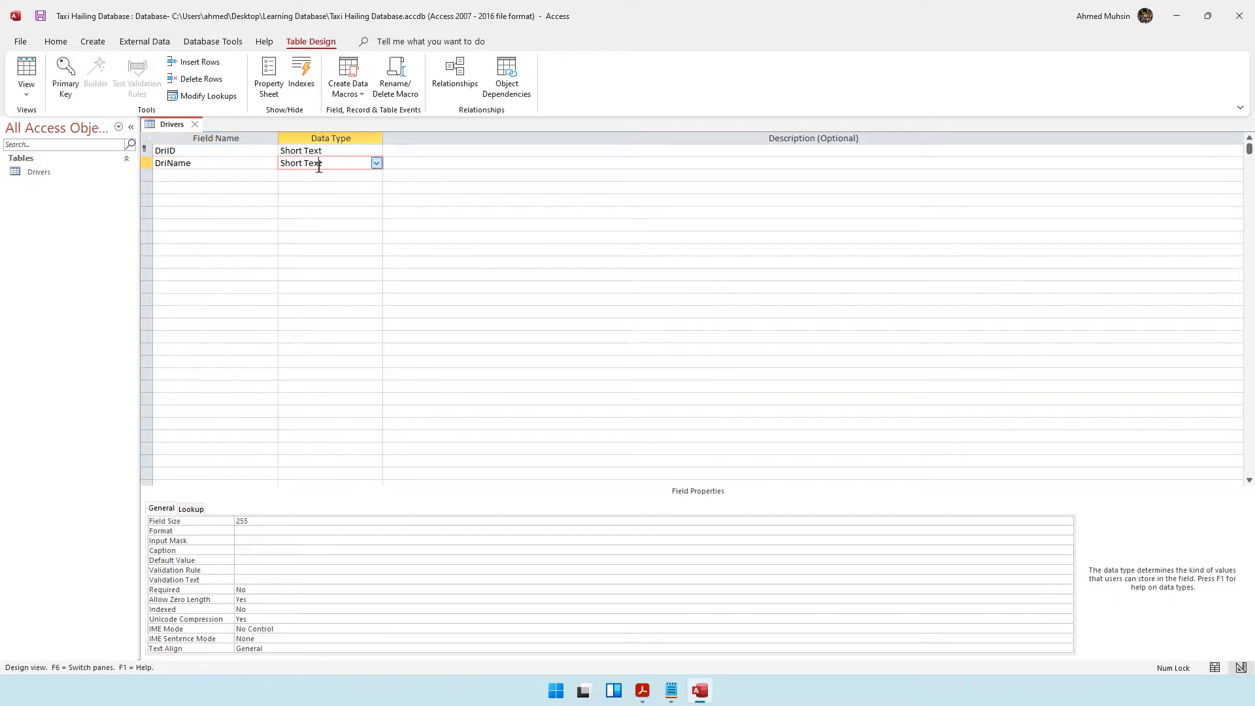
Add a DriDoB field with the Date/Time data type.
click(202, 180)
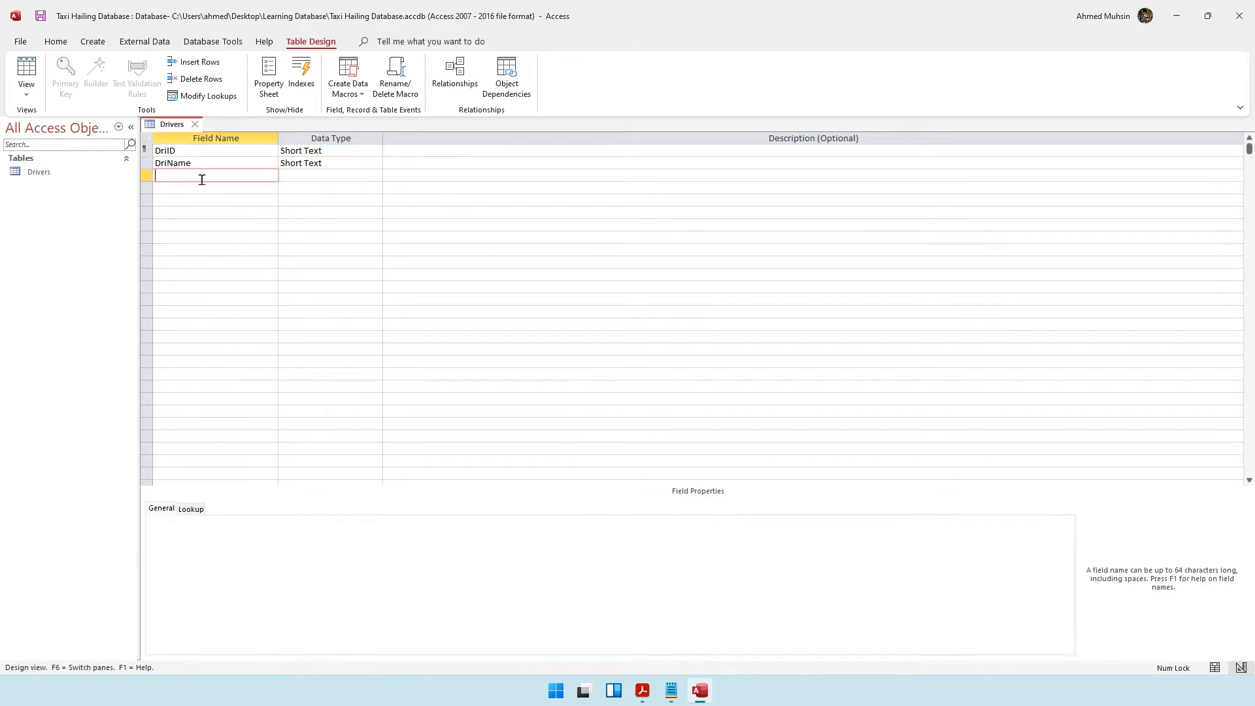
text(DriDoB)
click(293, 175)
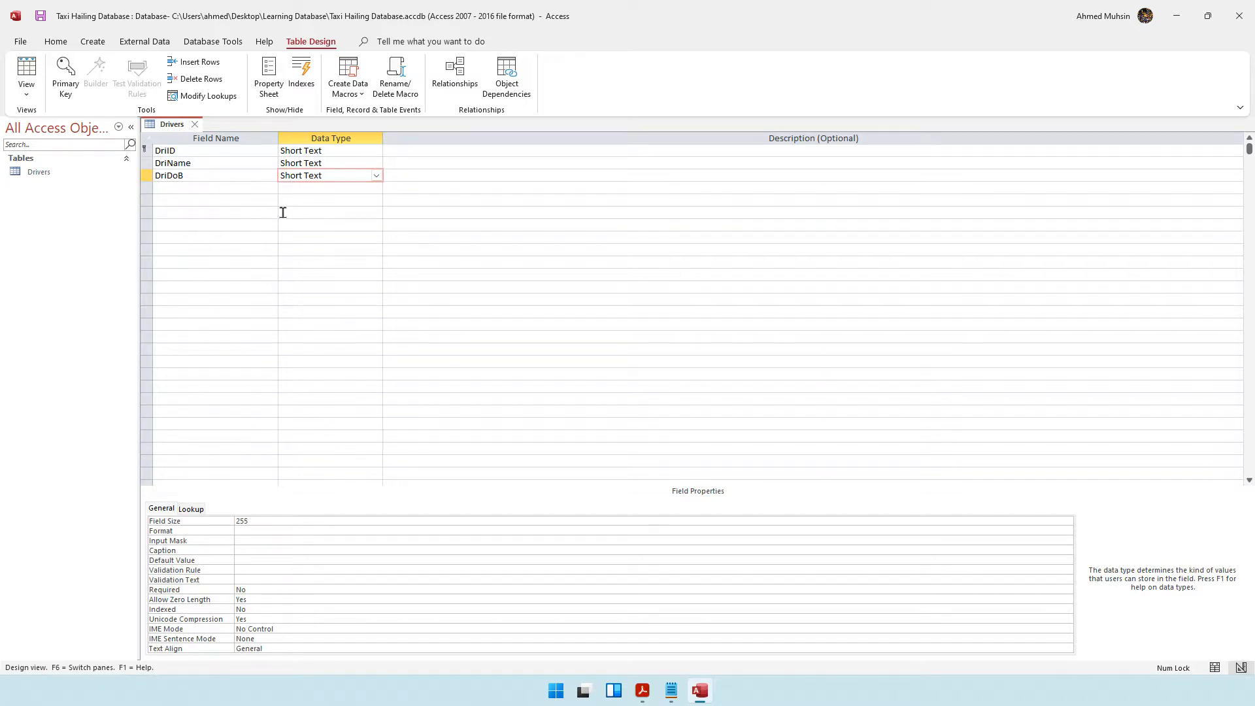
click(376, 175)
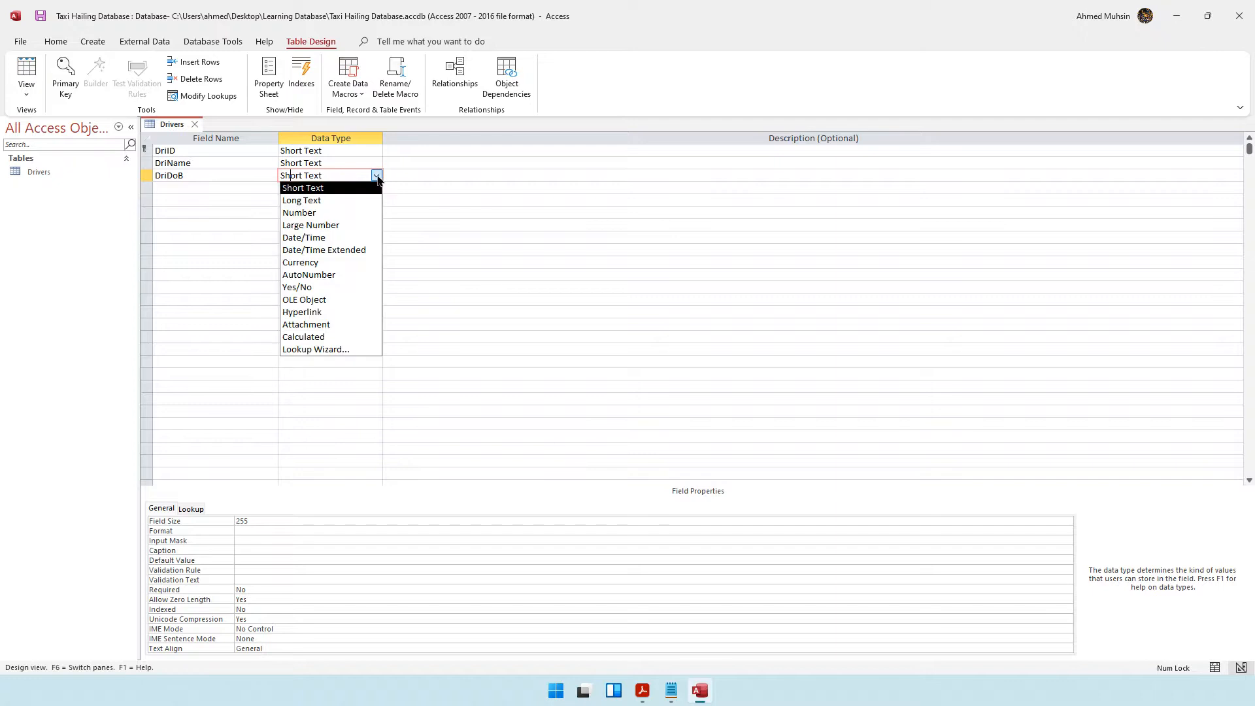
click(337, 239)
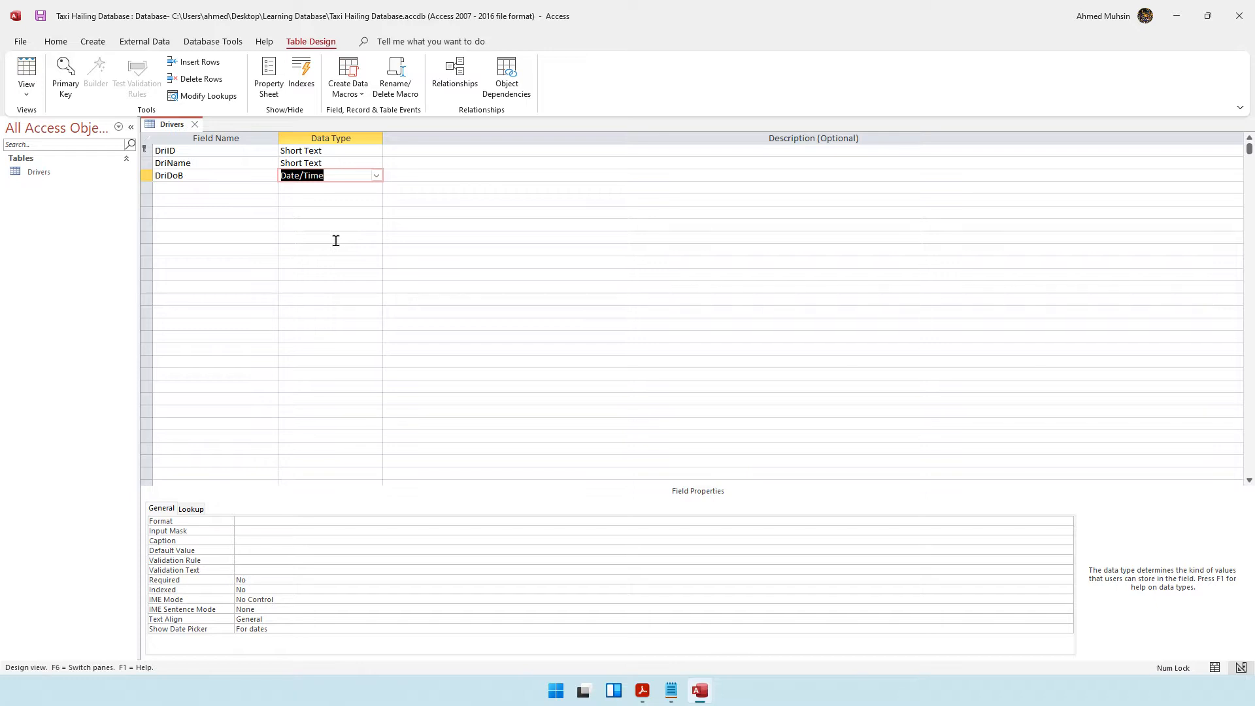
Add a DriContact field with the Short Text data type.
click(222, 190)
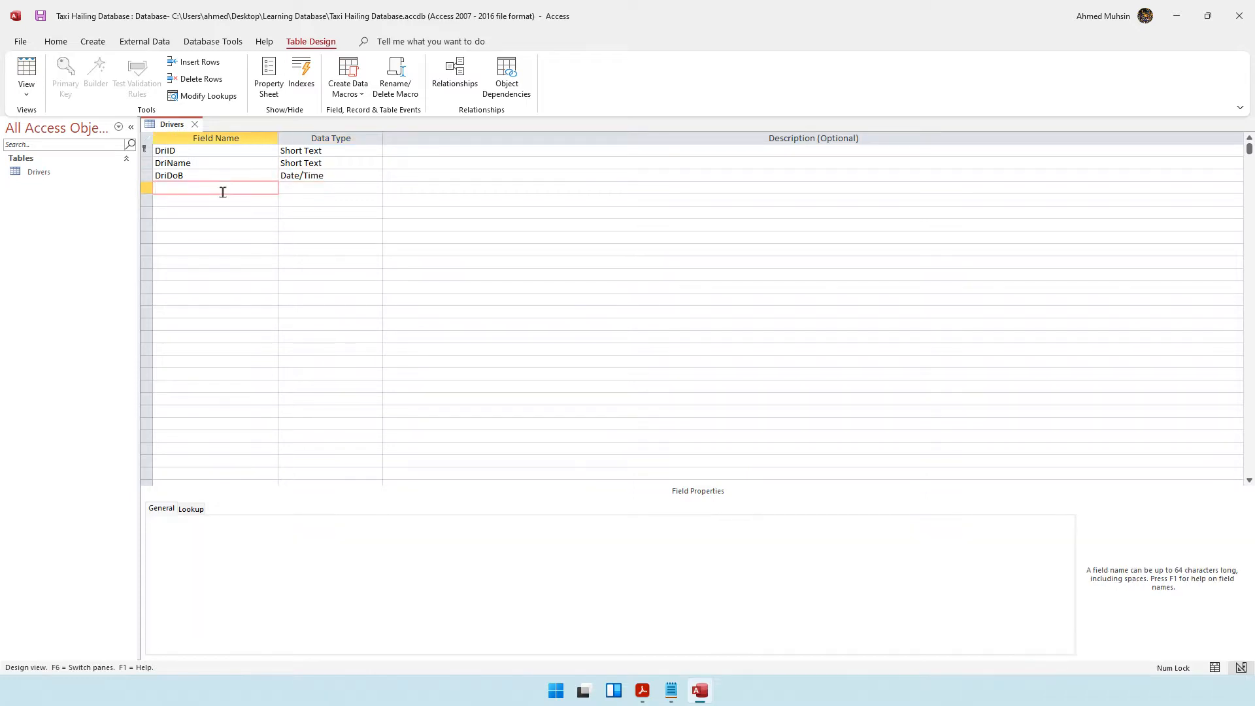
text(DriContact)
click(306, 187)
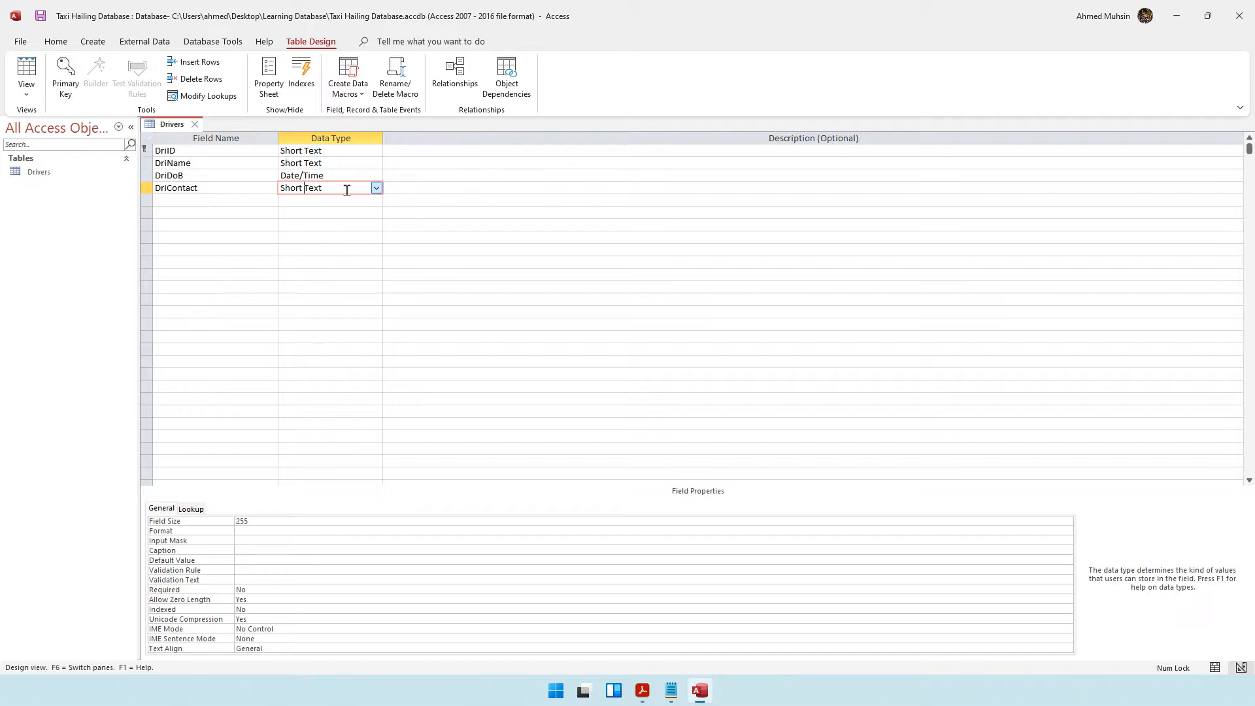
click(376, 189)
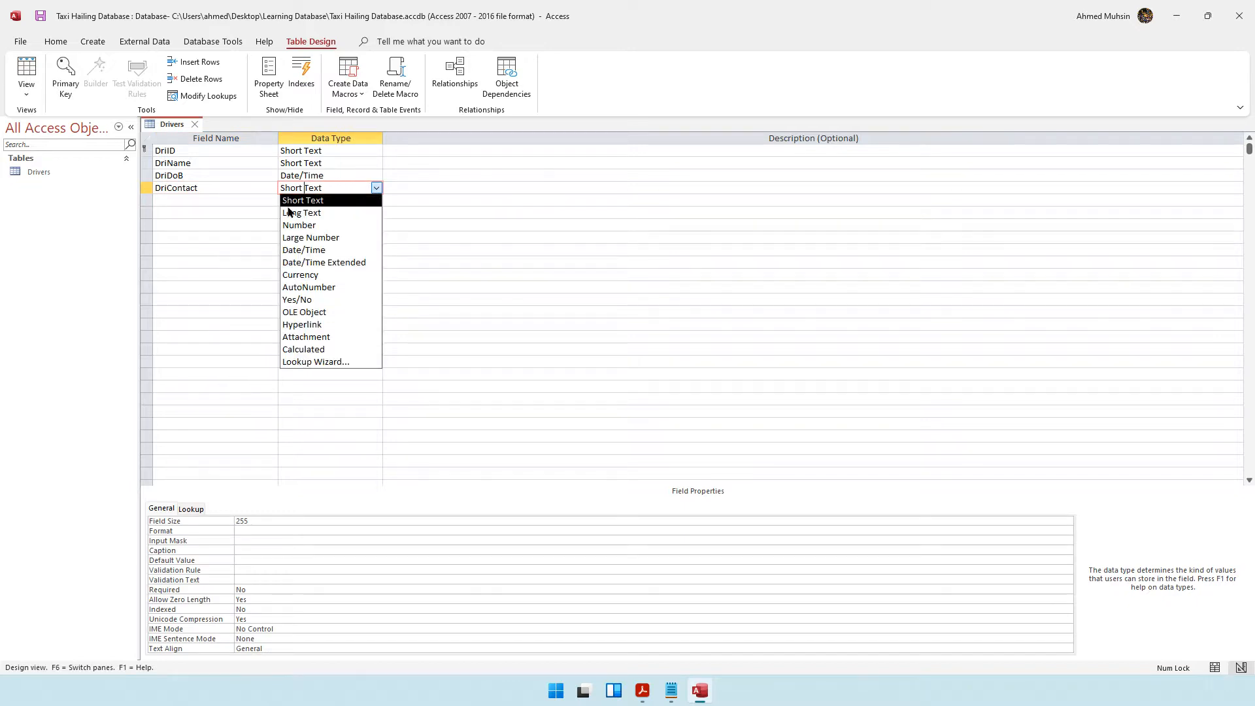
click(258, 202)
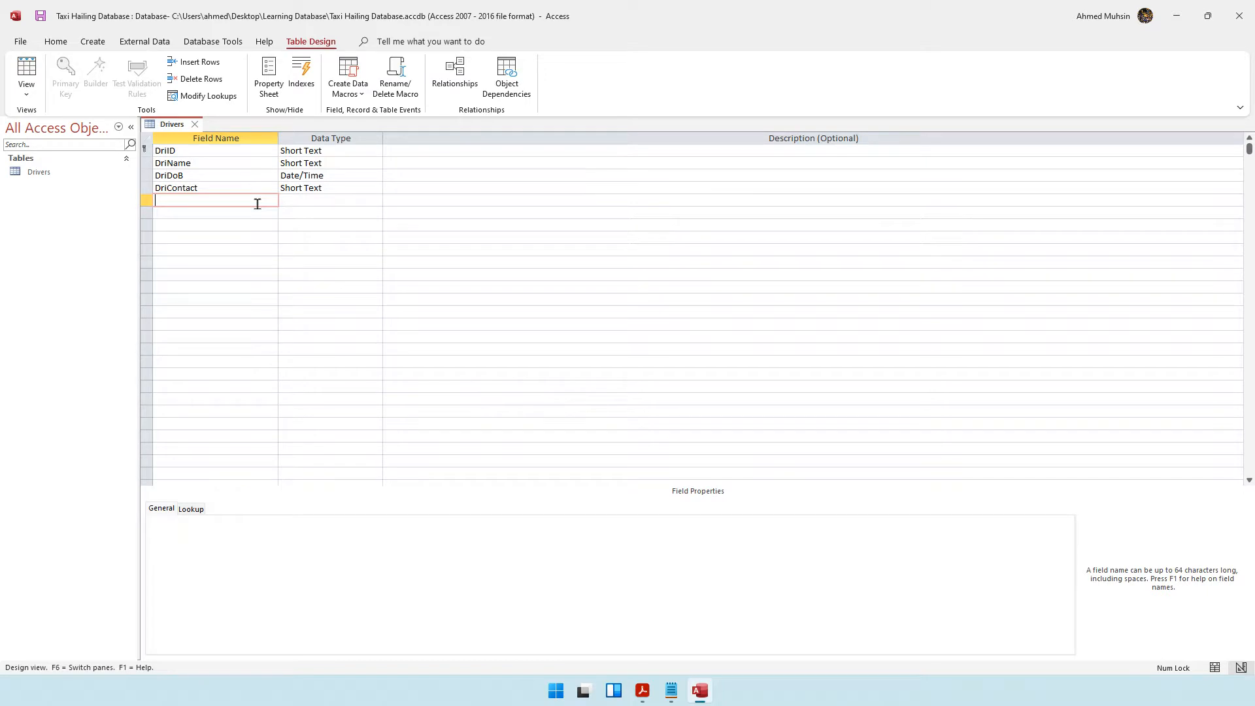
Change the DriContact field's data type to Number.
click(361, 191)
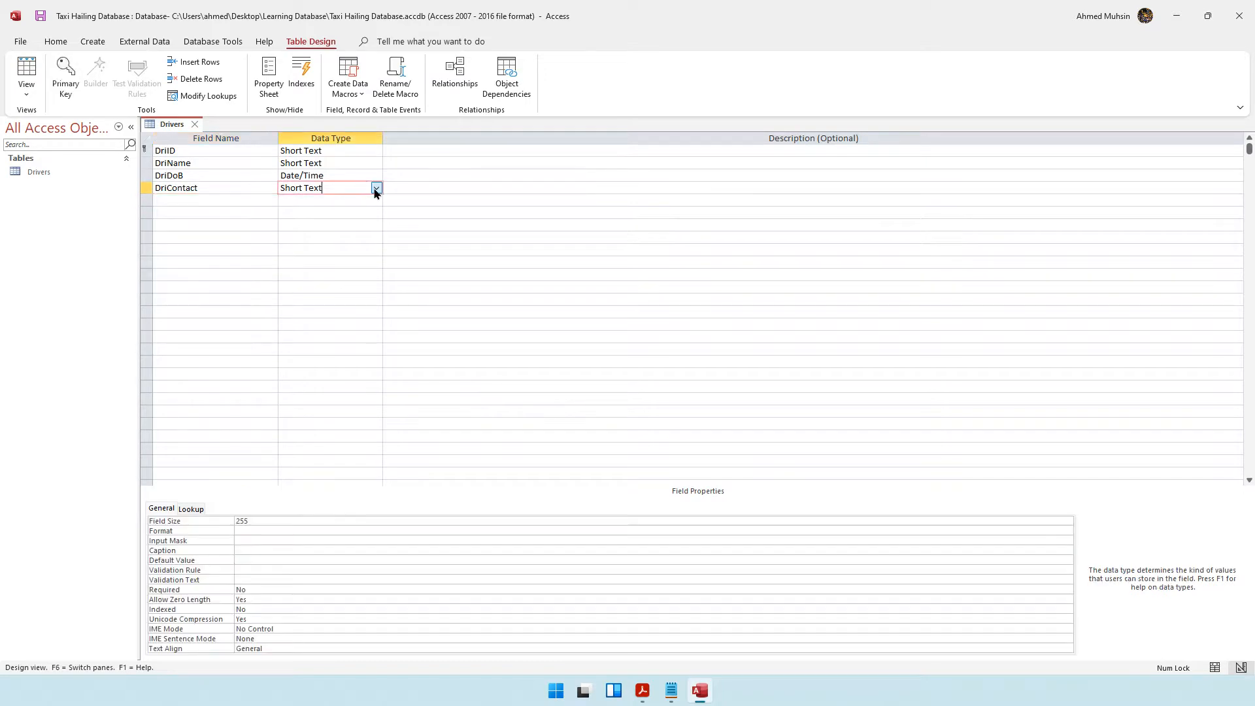
click(376, 189)
click(333, 219)
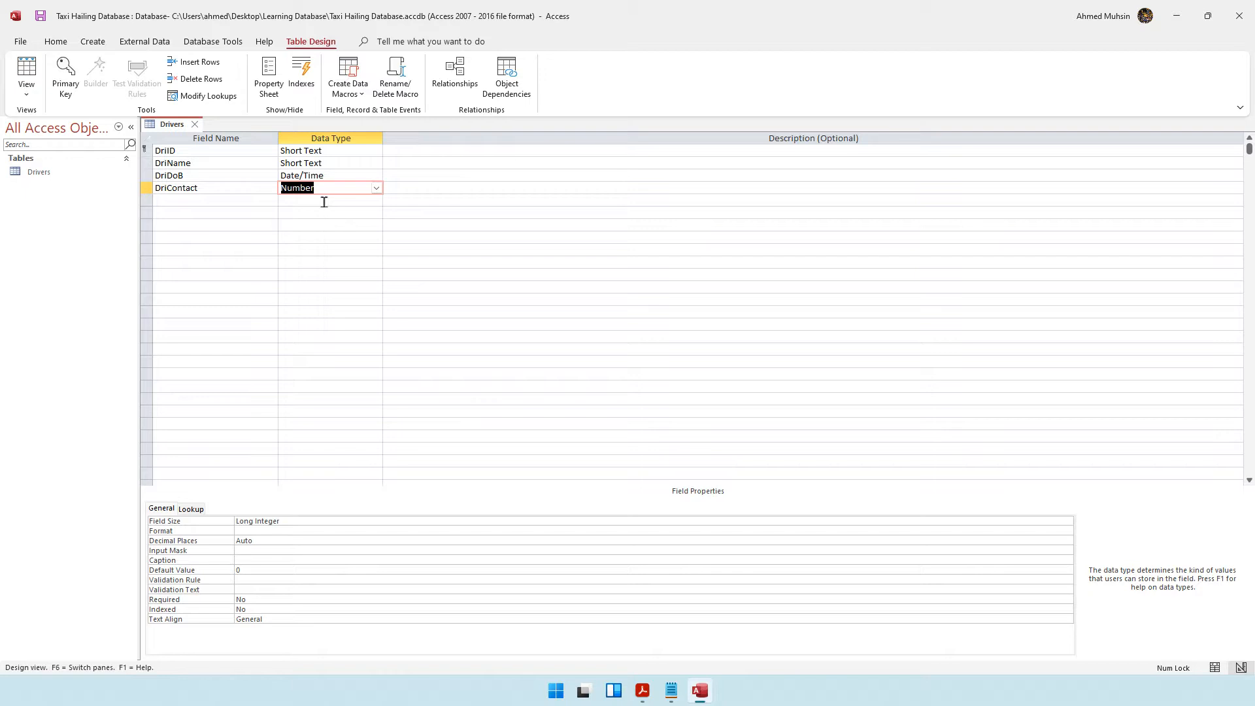
Set the DriContact field's data type back to Short Text.
click(321, 190)
click(377, 188)
click(353, 203)
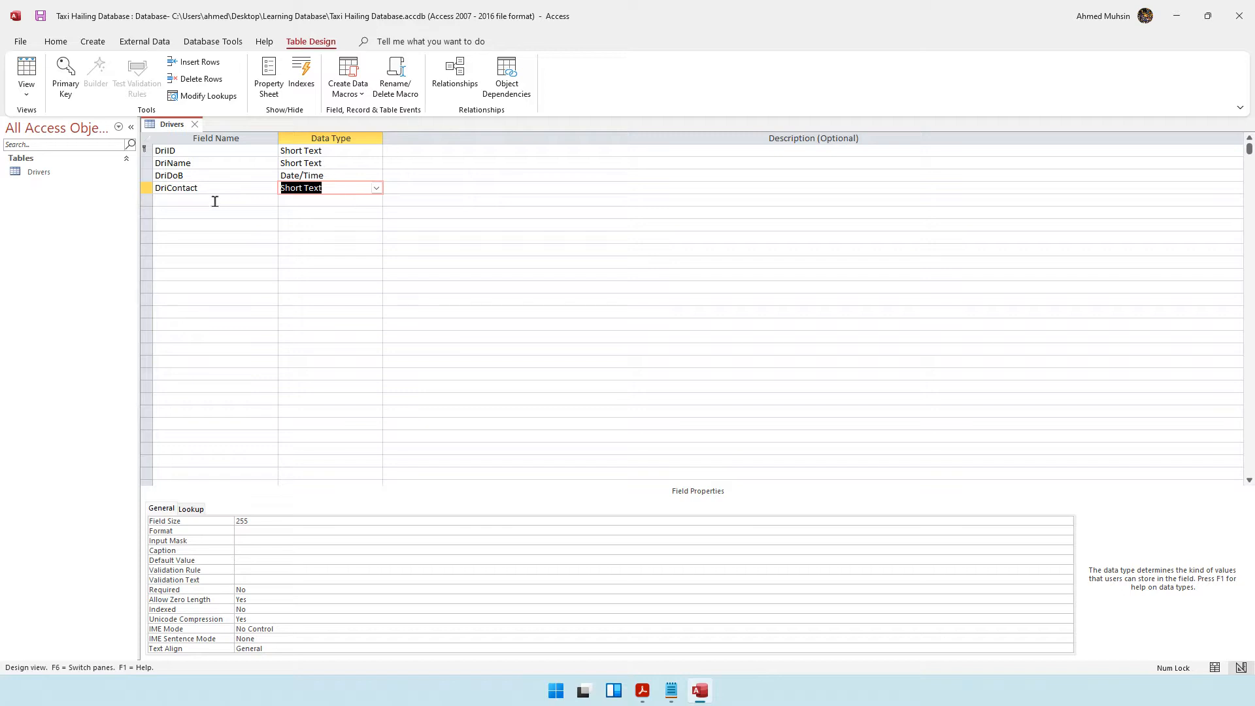
click(341, 187)
click(376, 187)
click(344, 207)
Add a DriAddress field with the default Short Text data type.
click(224, 204)
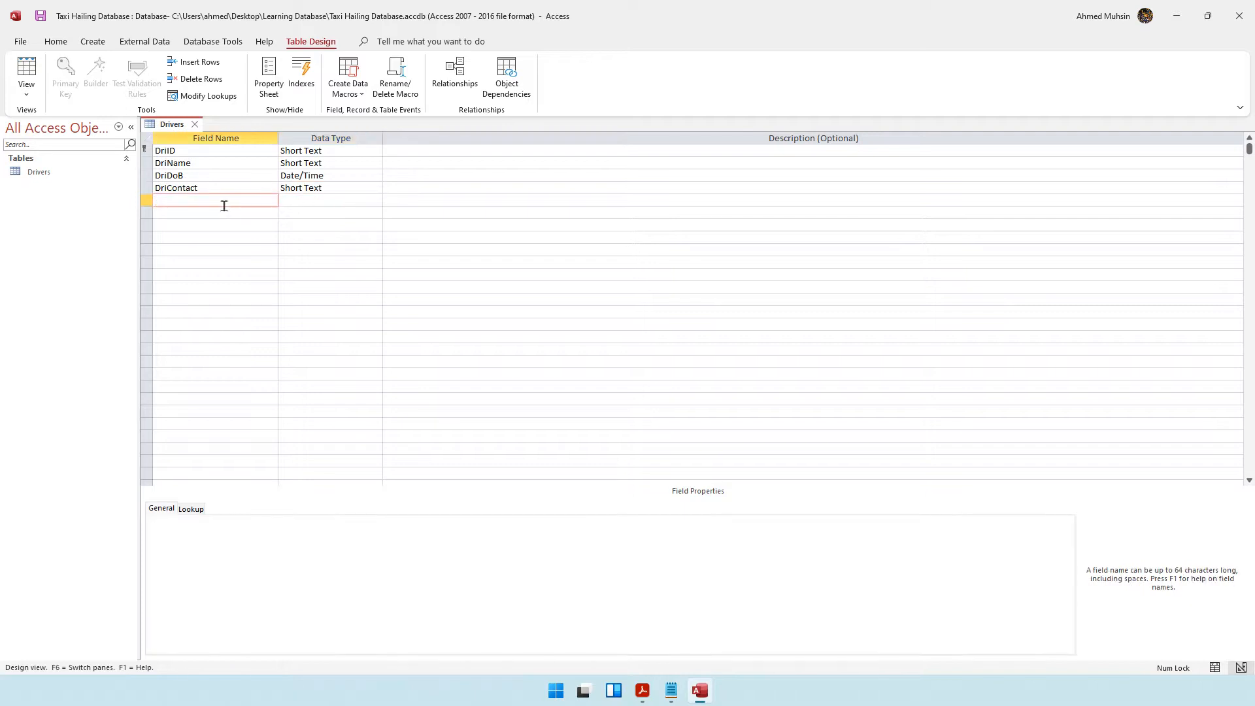
text(DriAddress)
click(206, 213)
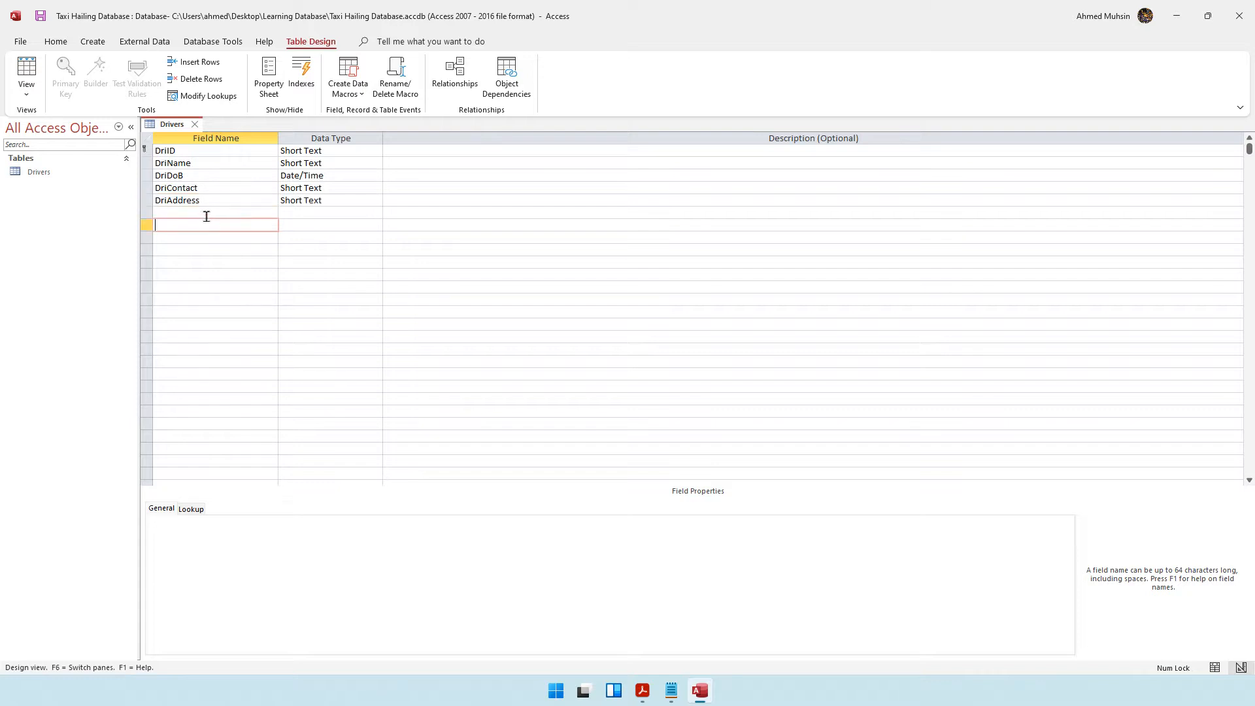
Add a DriVehicleType field with the Short Text data type.
text(Dri)
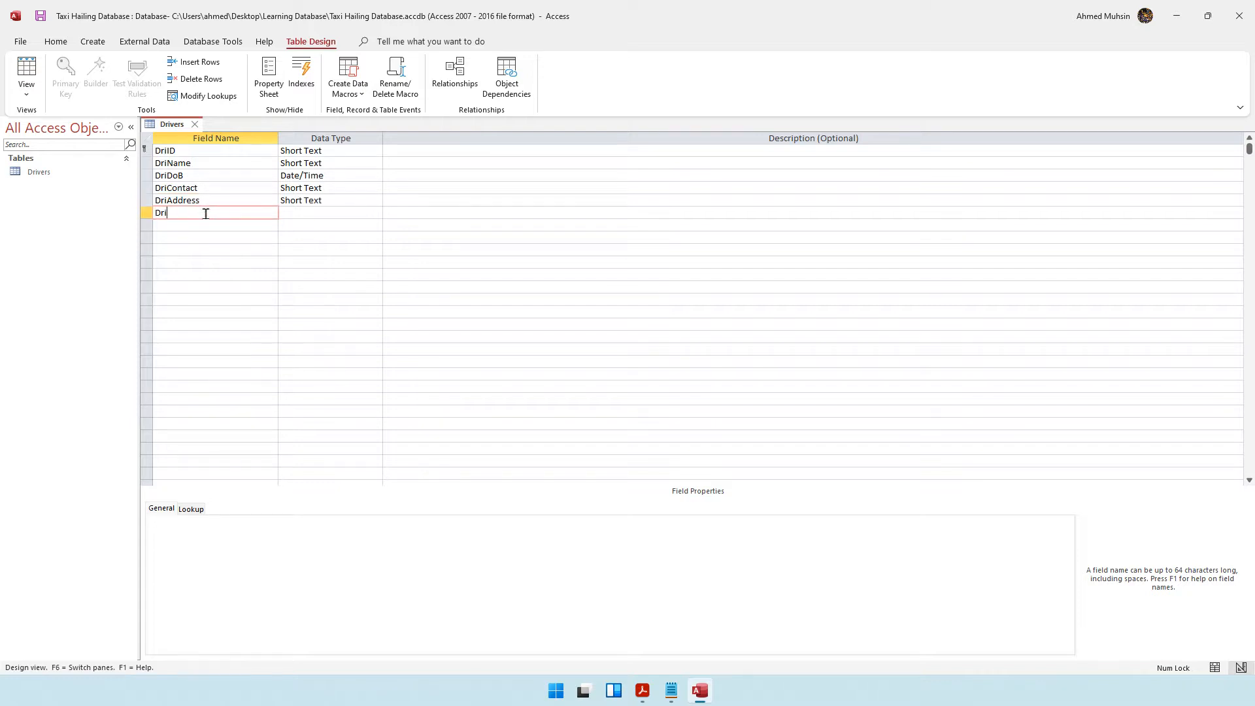
text(VehicleType)
click(306, 213)
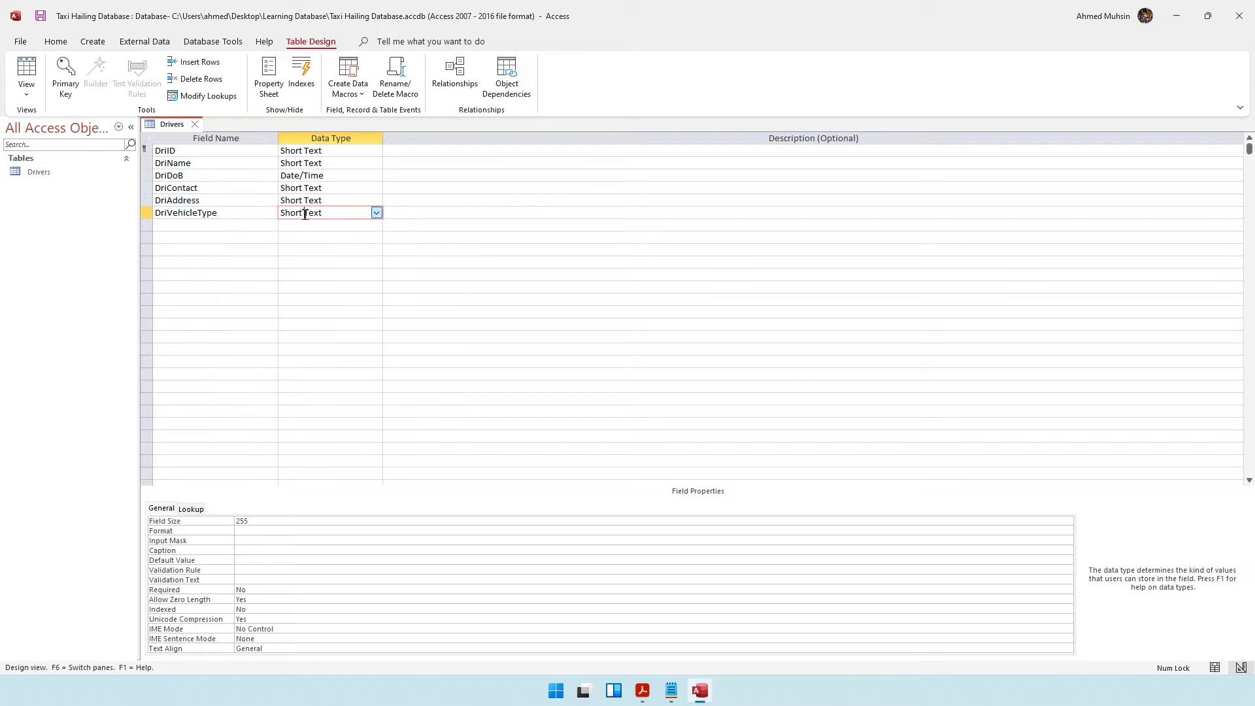
Save the Drivers table and switch it to Datasheet View.
click(236, 150)
click(229, 163)
click(230, 175)
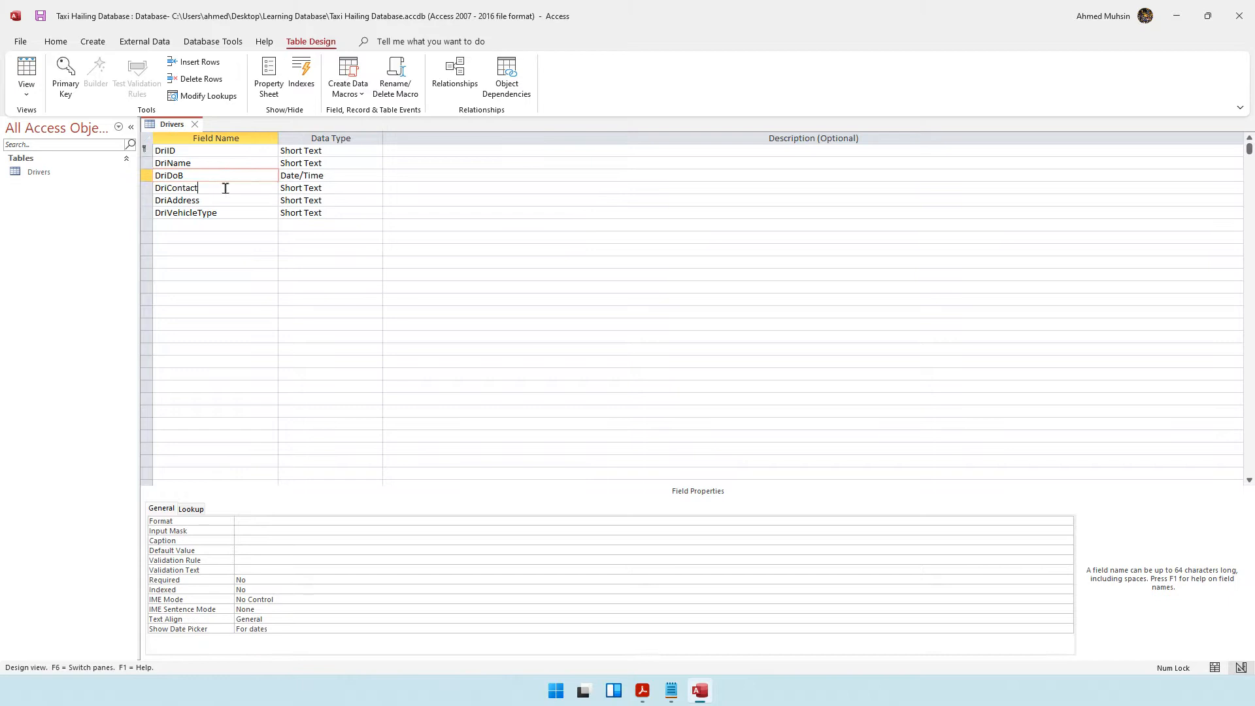
click(226, 187)
click(225, 200)
click(226, 213)
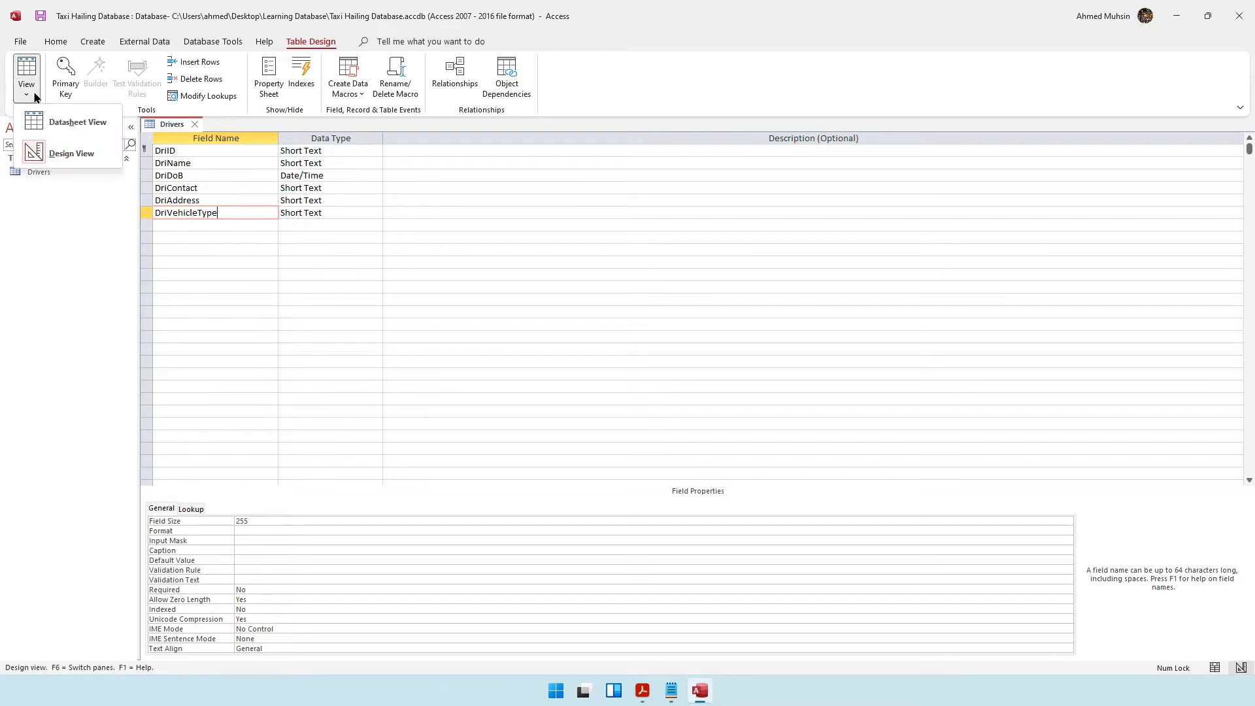
click(41, 126)
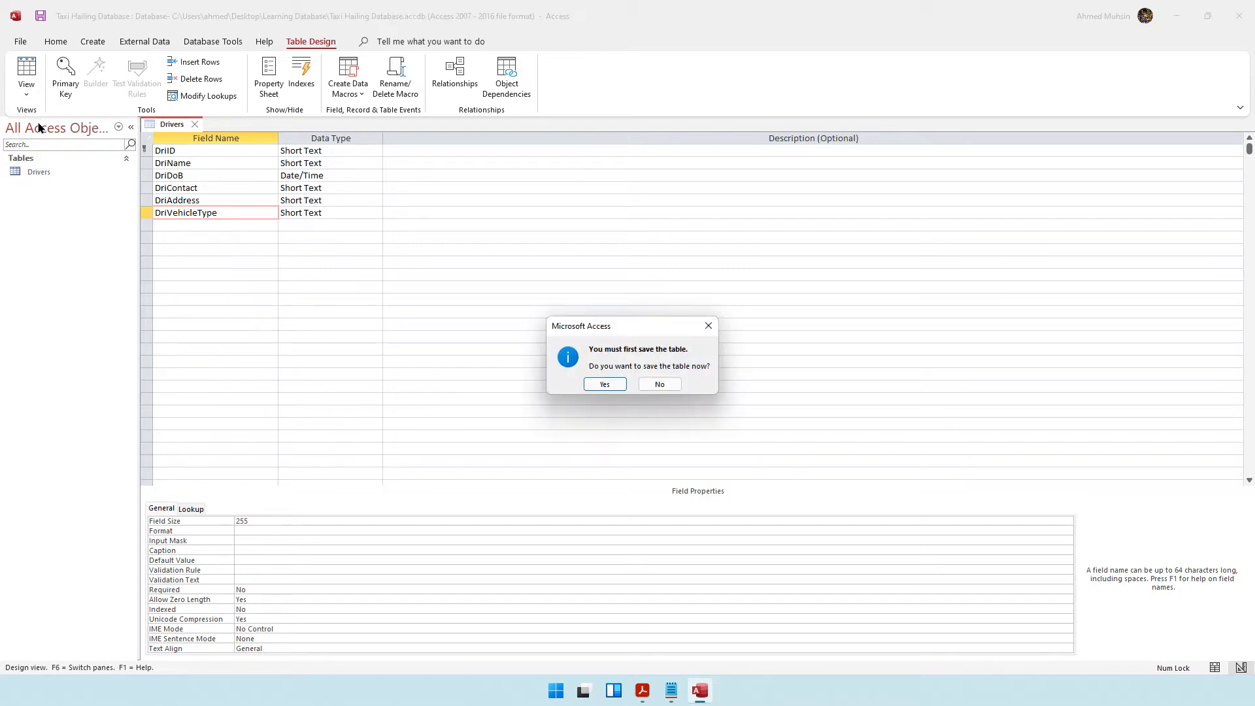
click(600, 384)
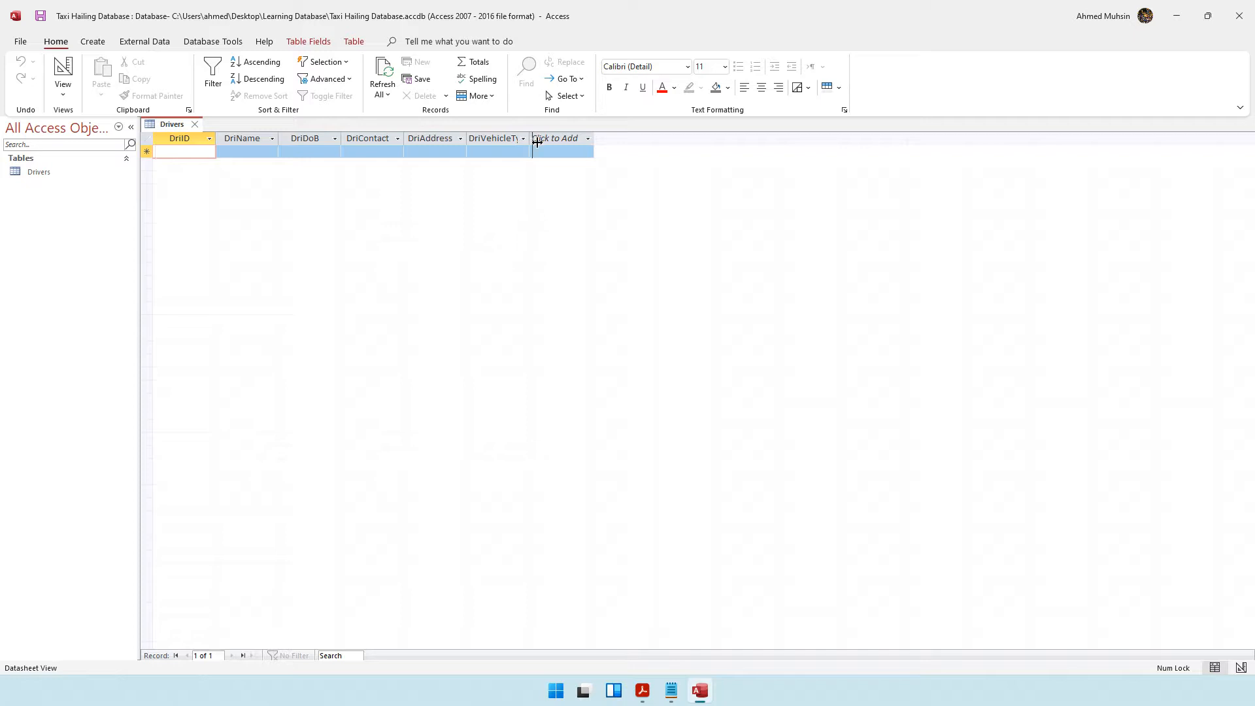
Widen the DriVehicleType column, then return the table to Design View.
drag(536, 142, 585, 148)
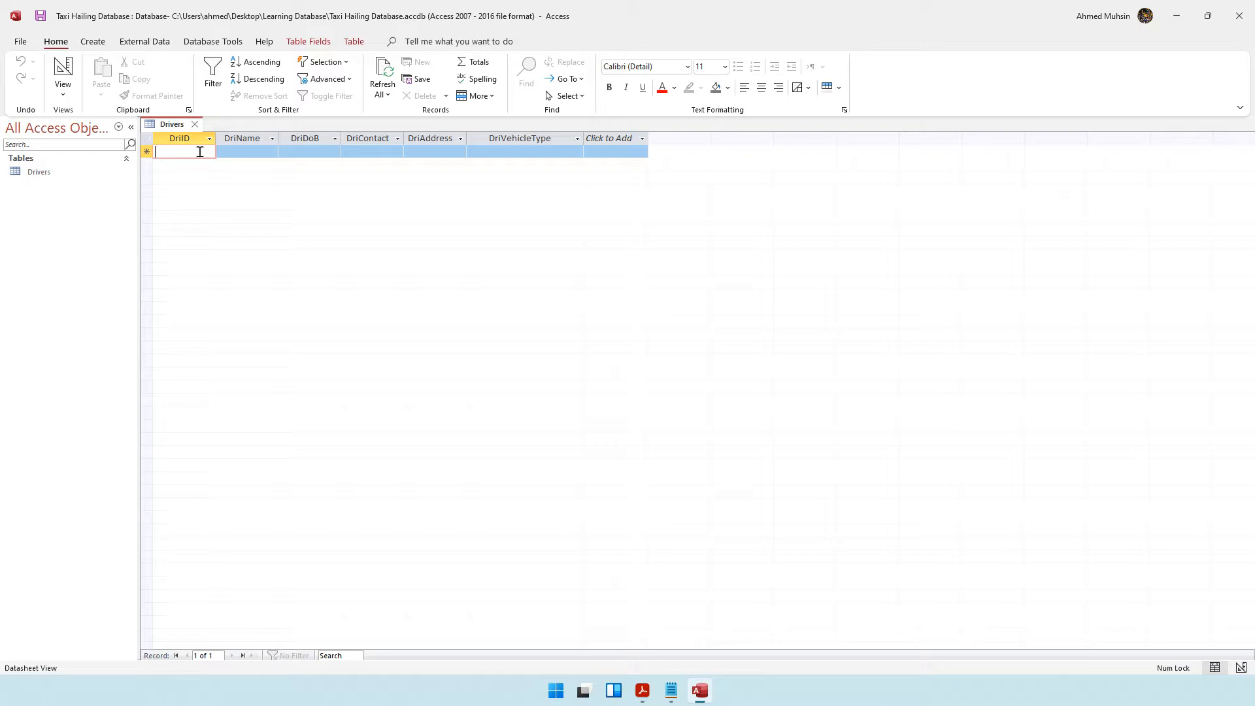
click(63, 95)
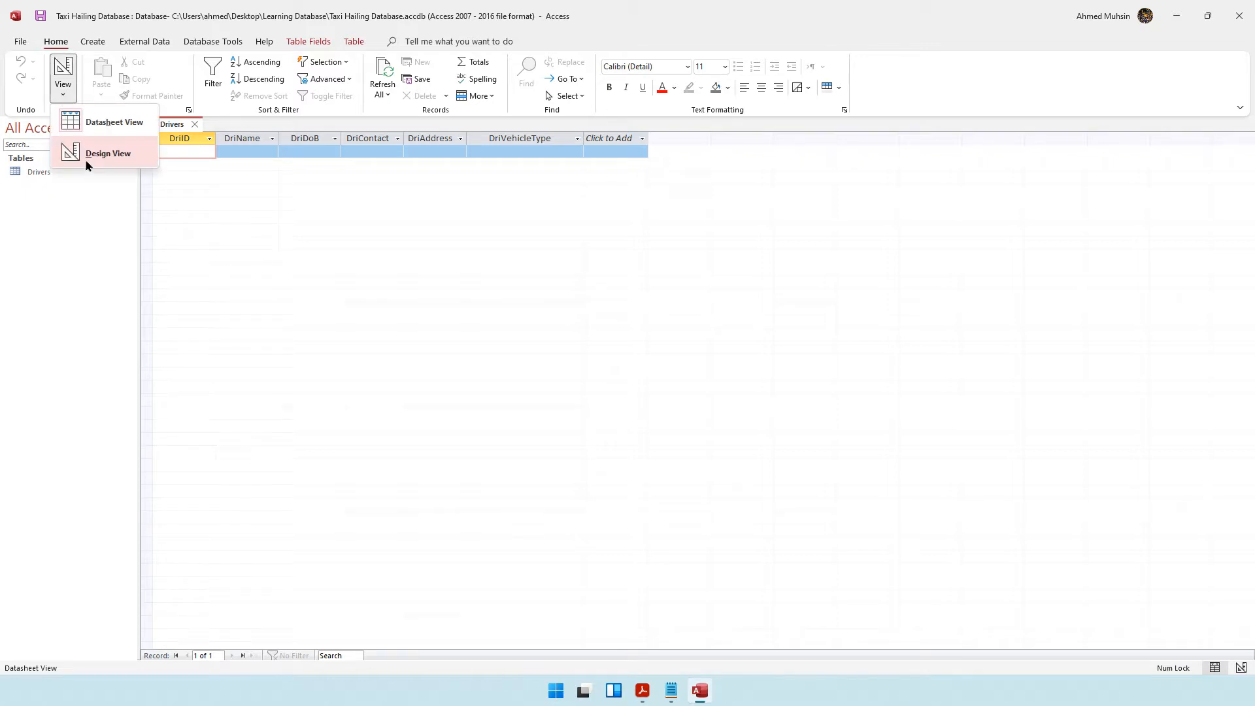
click(105, 152)
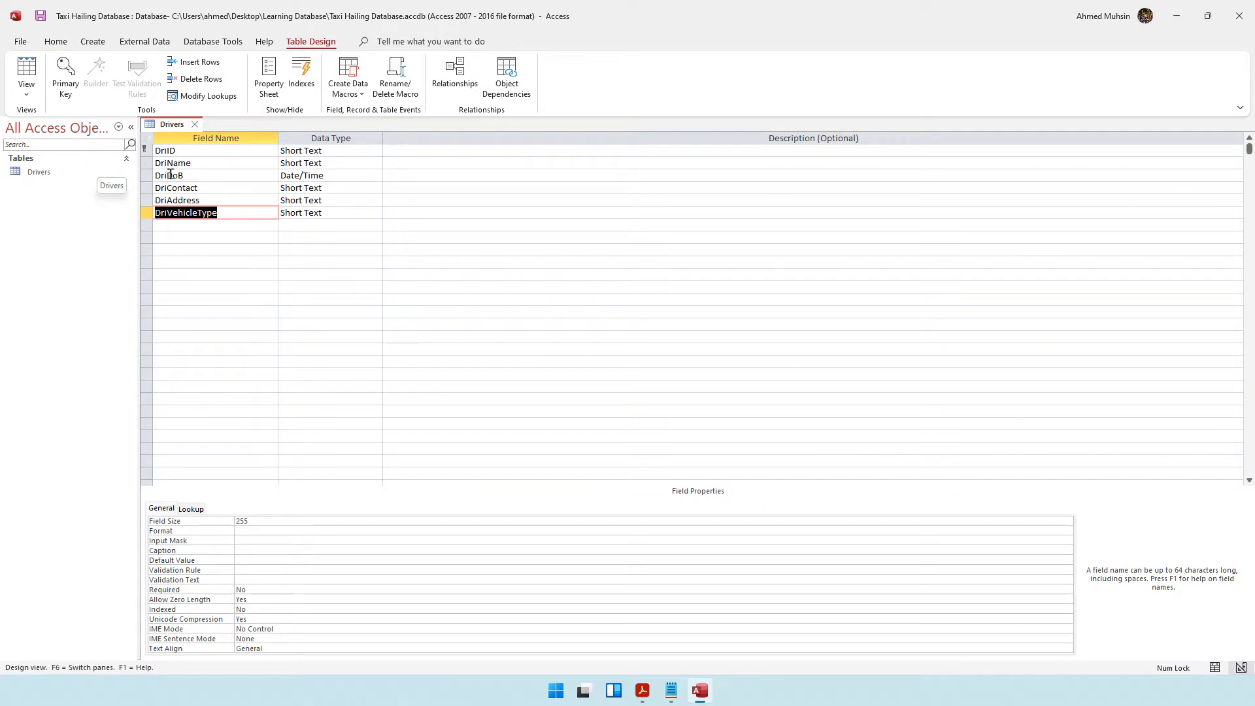
click(177, 152)
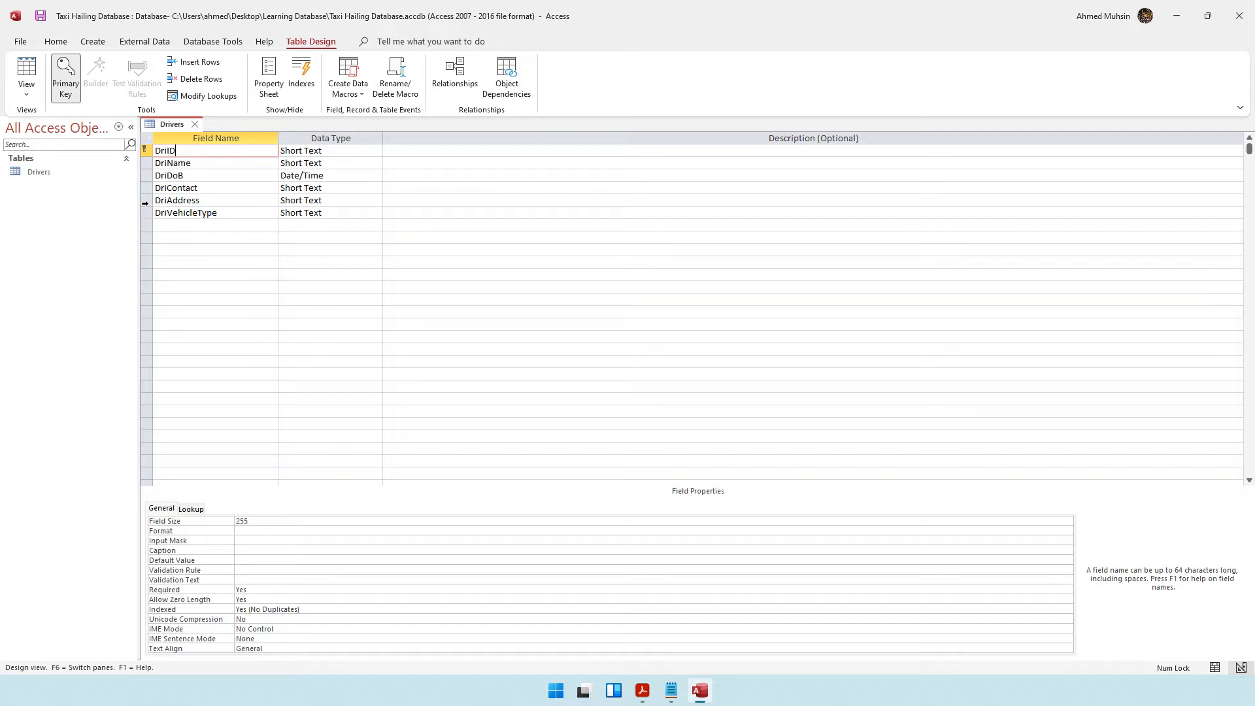
Make DriAddress the table's primary key.
right_click(146, 202)
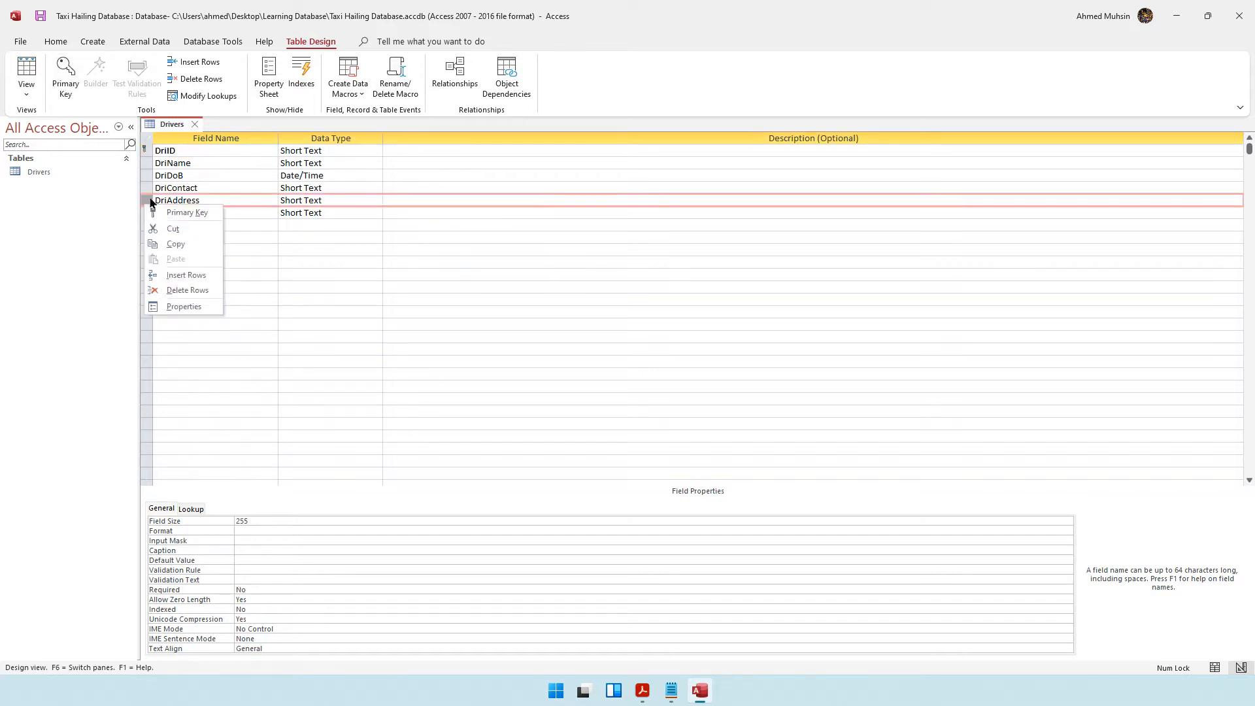
click(163, 211)
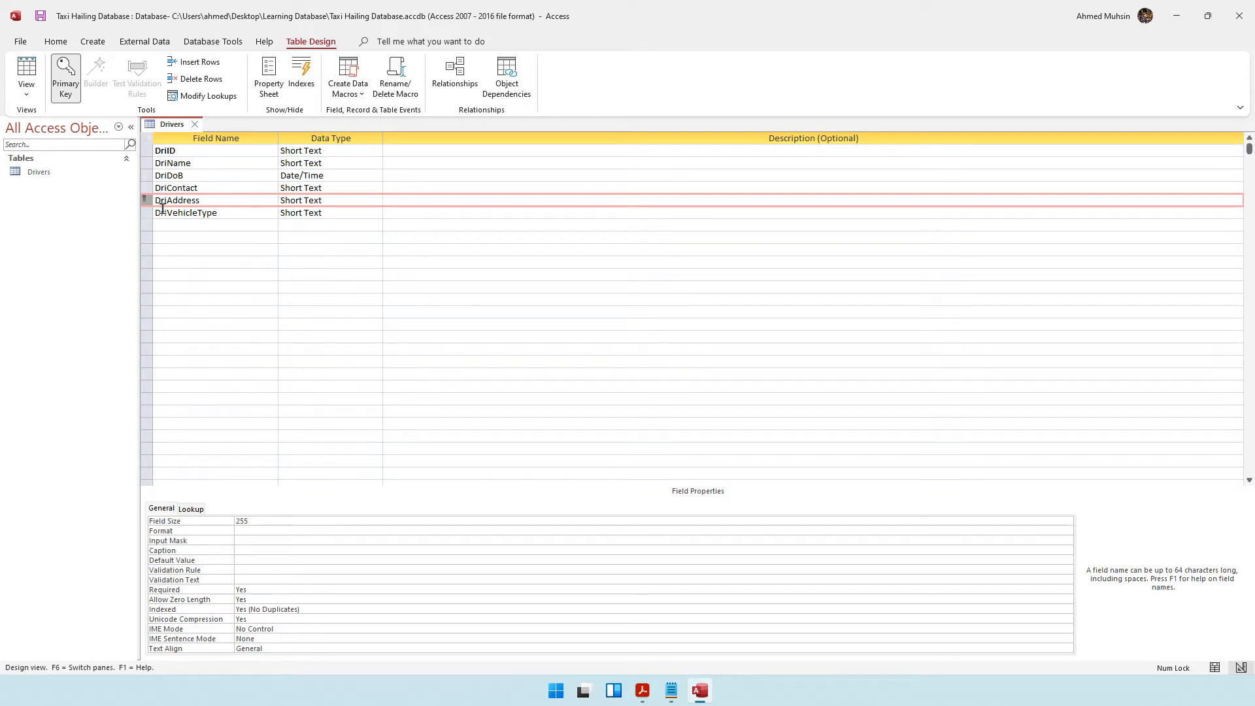
Make DriID the primary key again.
right_click(146, 151)
click(162, 162)
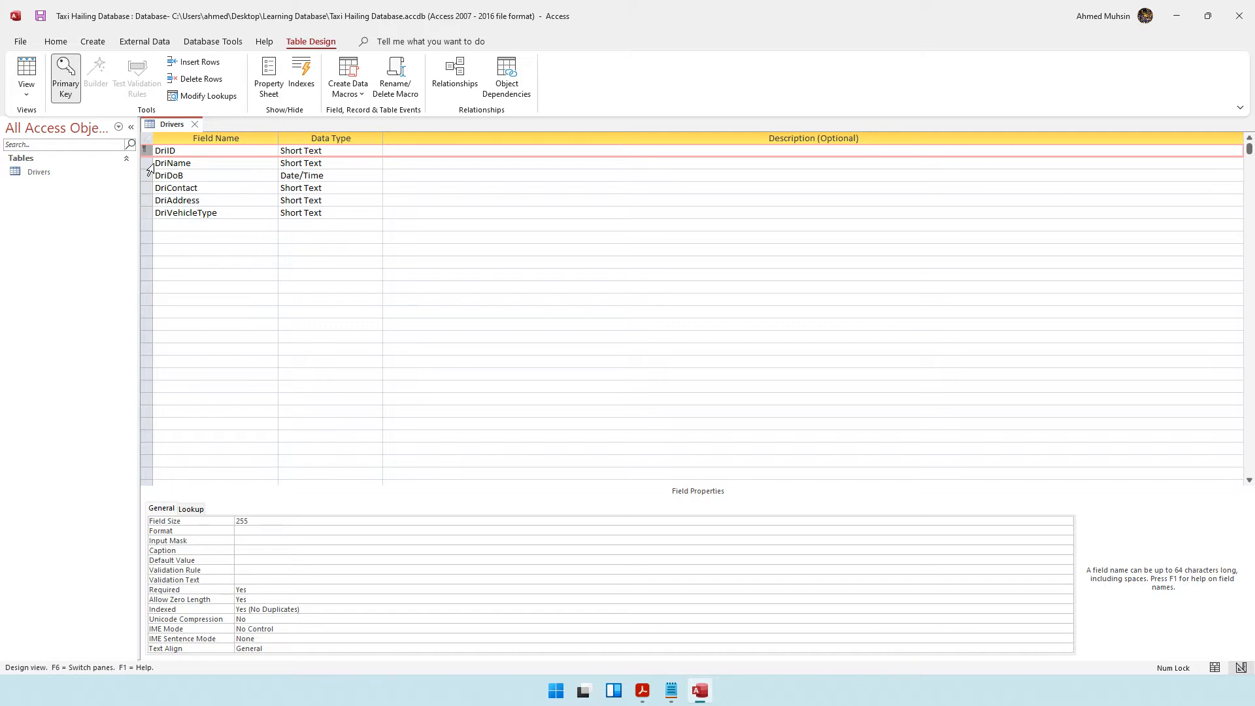
Set the DriID field's size to 8.
click(169, 175)
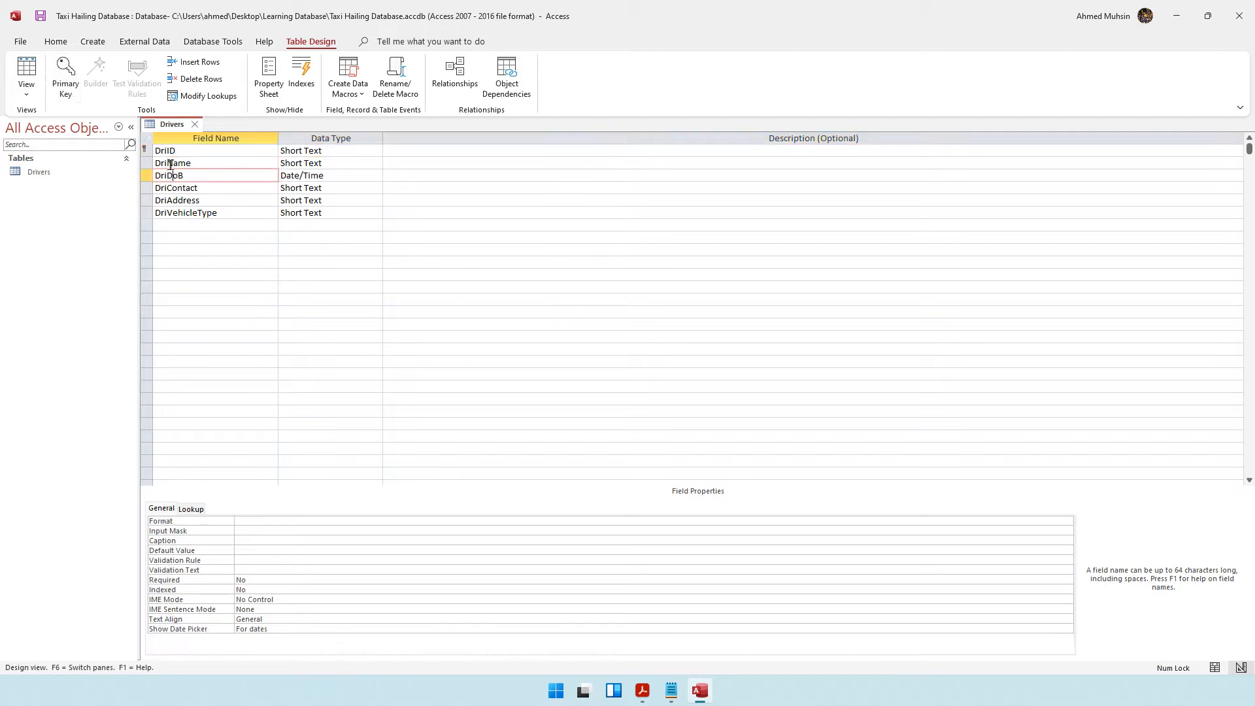
click(171, 151)
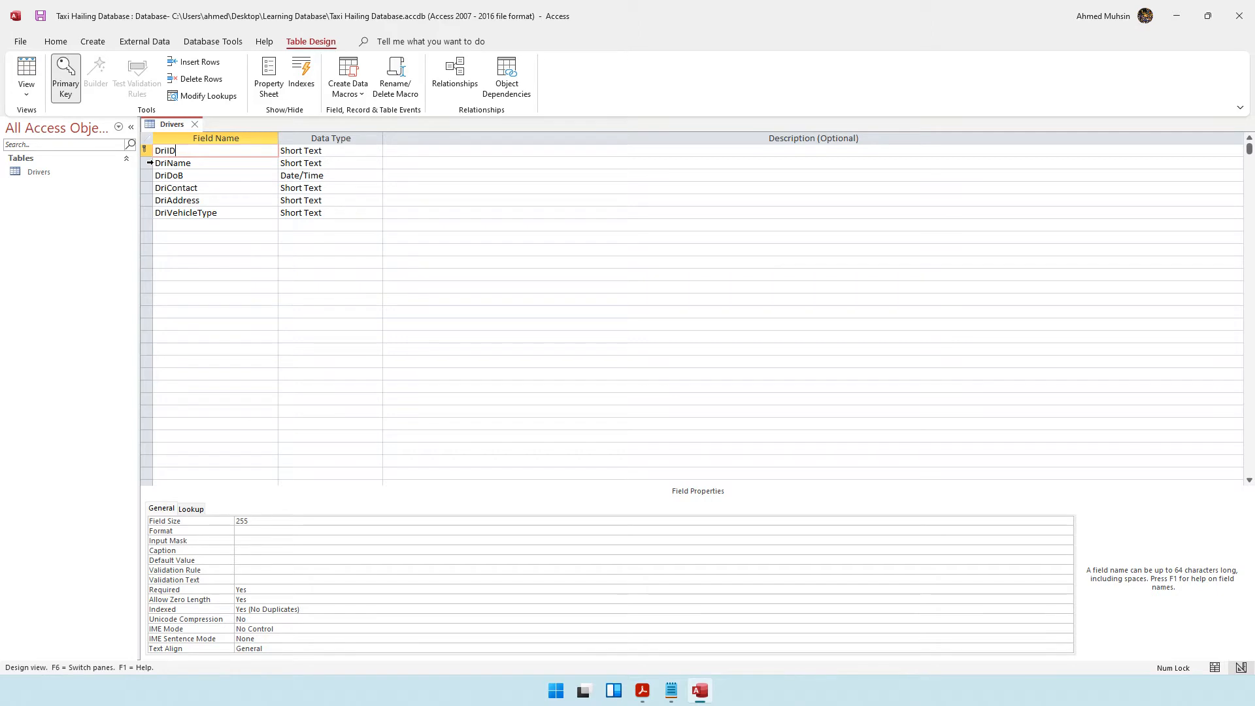
click(218, 168)
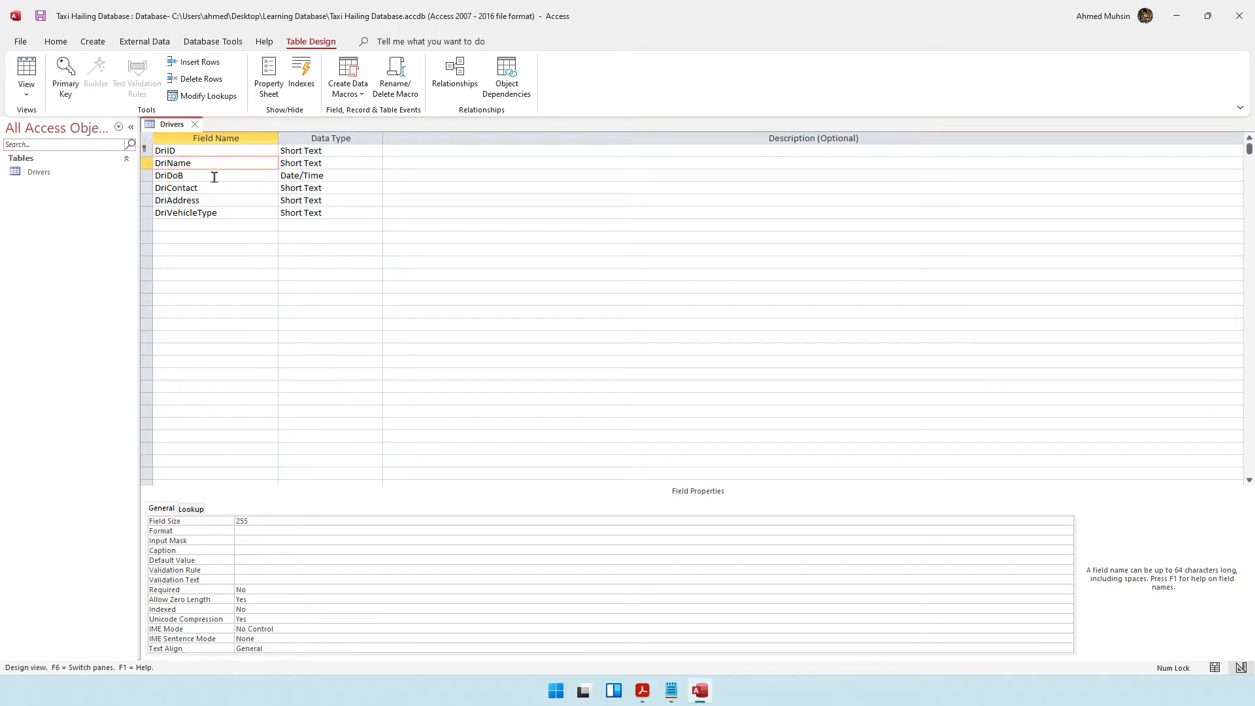
click(214, 177)
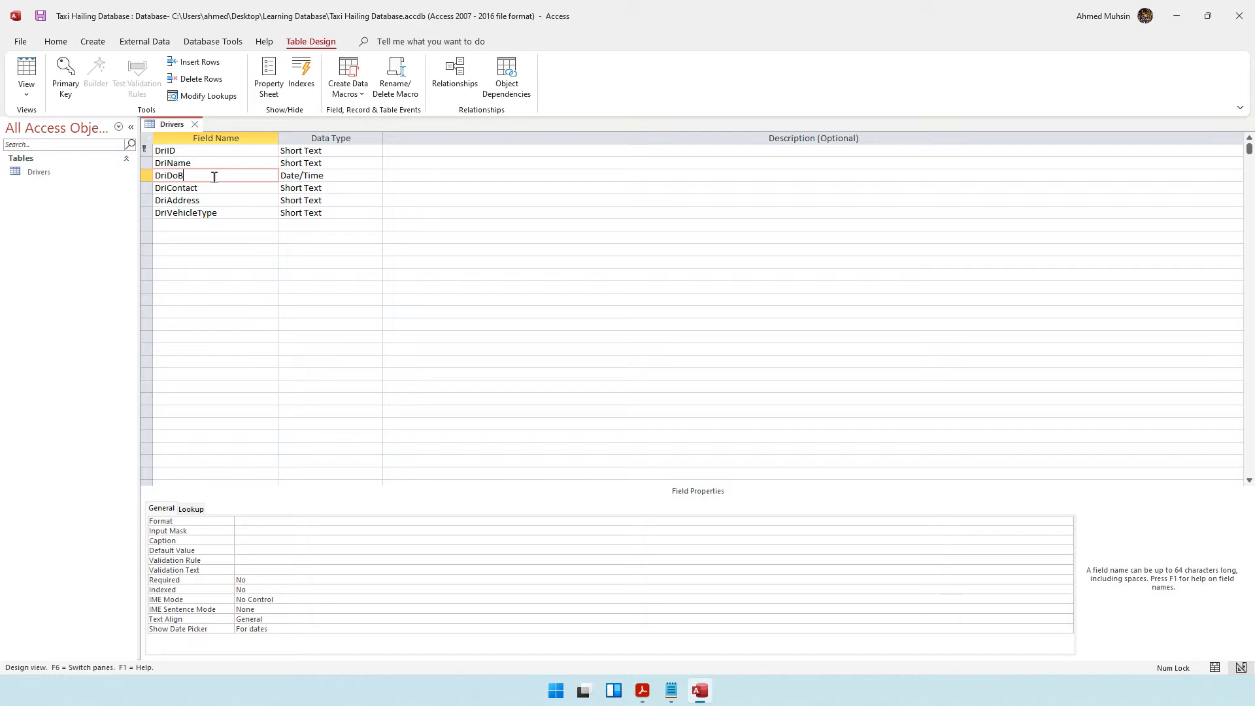
key(alt+Tab)
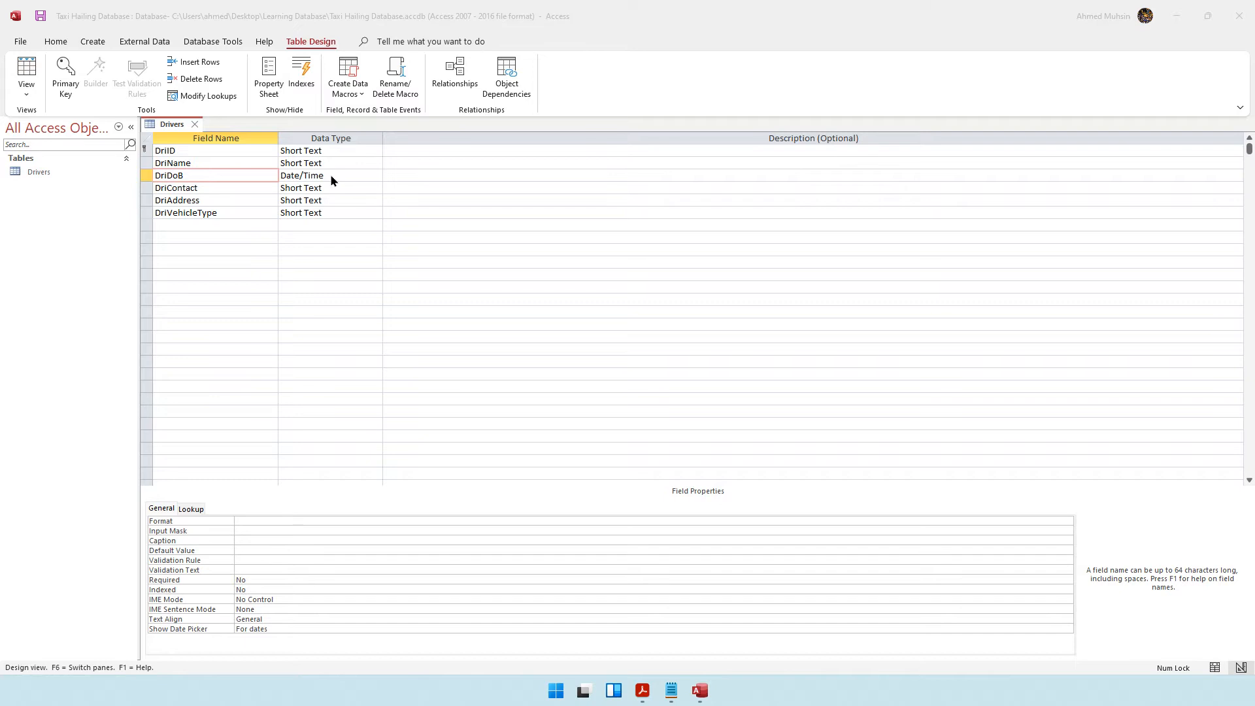
click(211, 150)
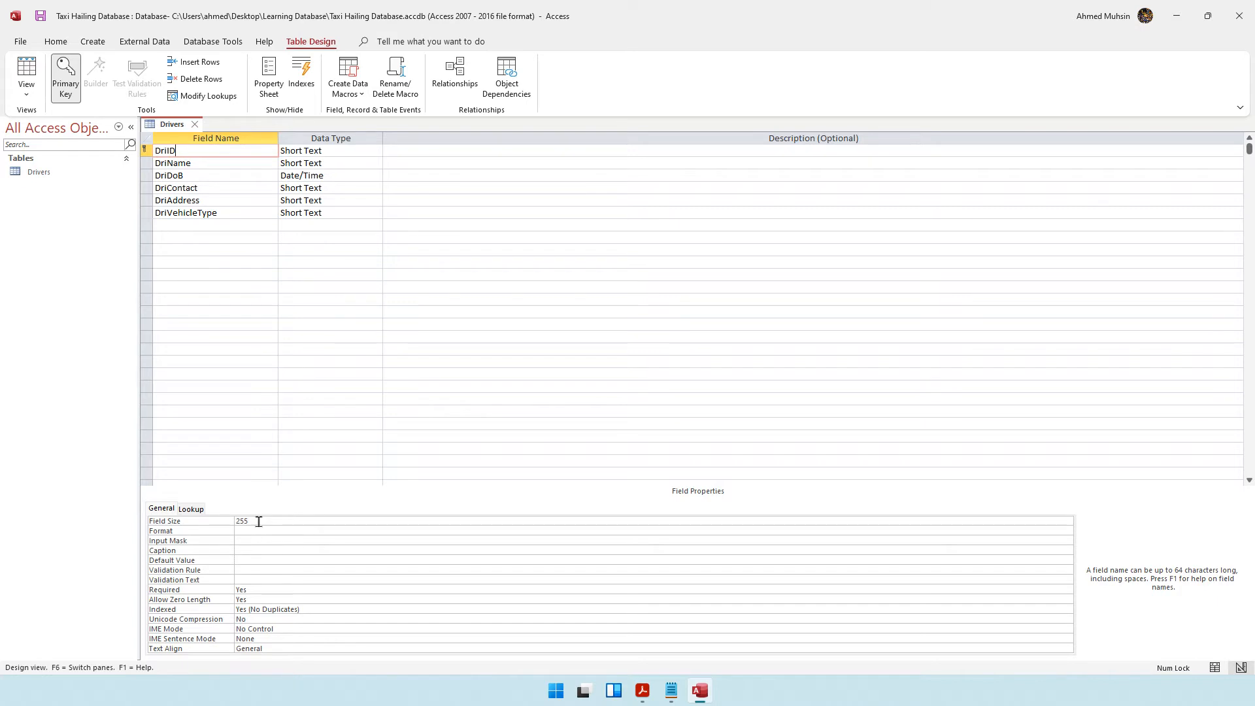
drag(259, 521, 232, 521)
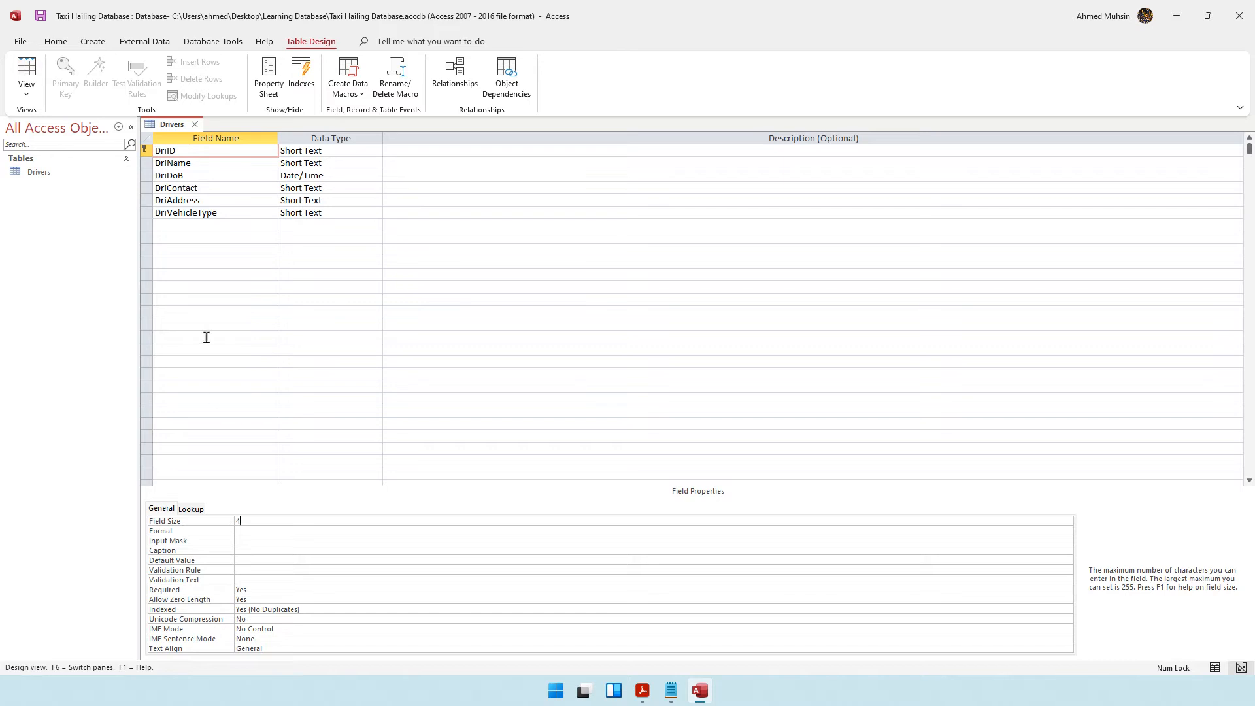
Make the DriAddress field required.
click(213, 199)
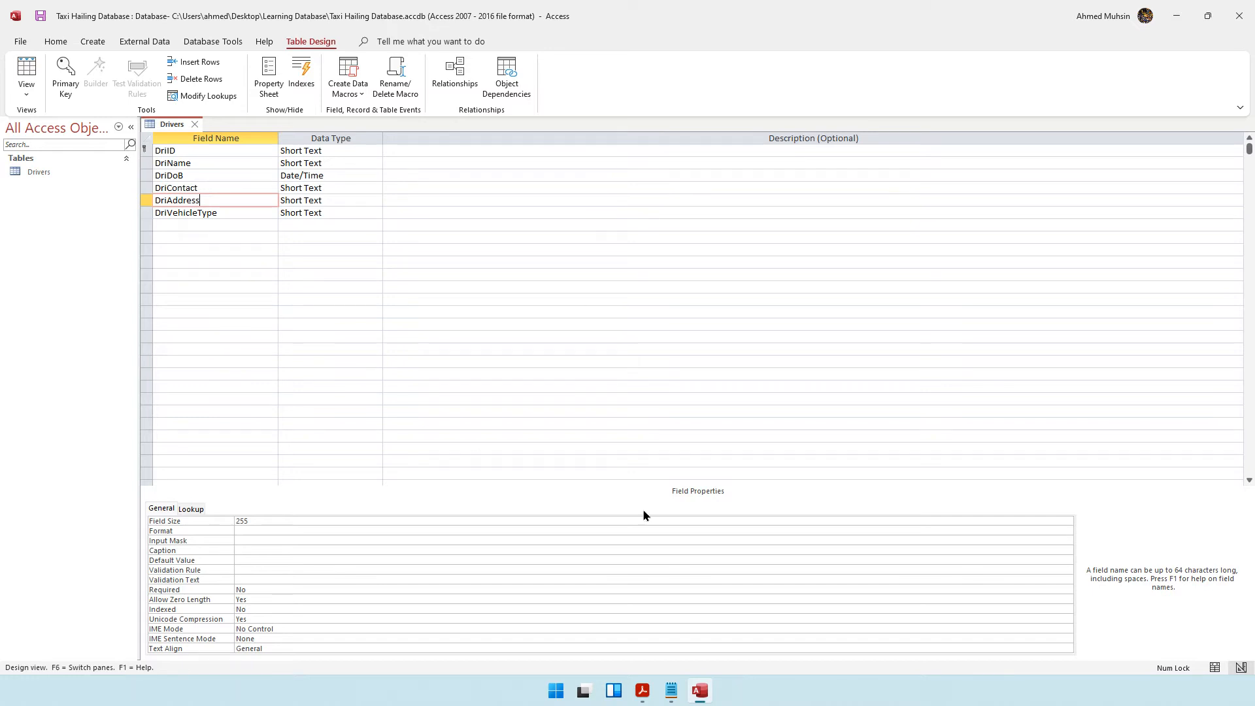
click(231, 590)
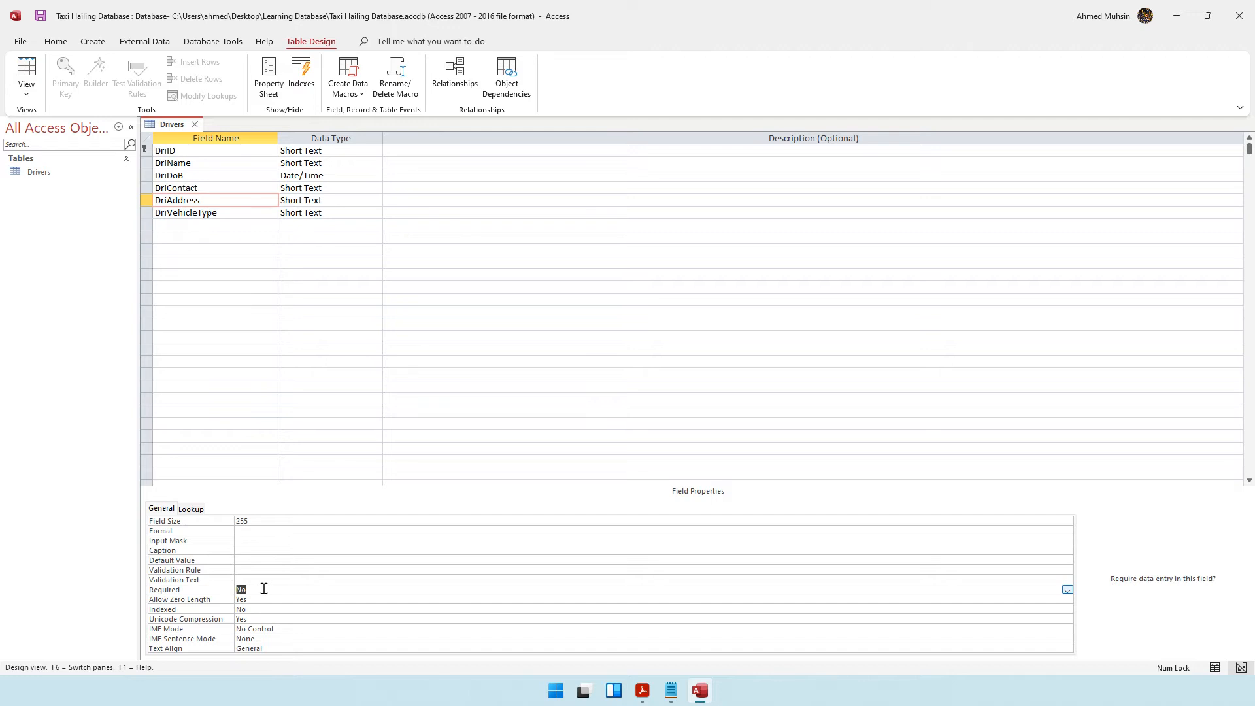
text(Yes)
click(232, 214)
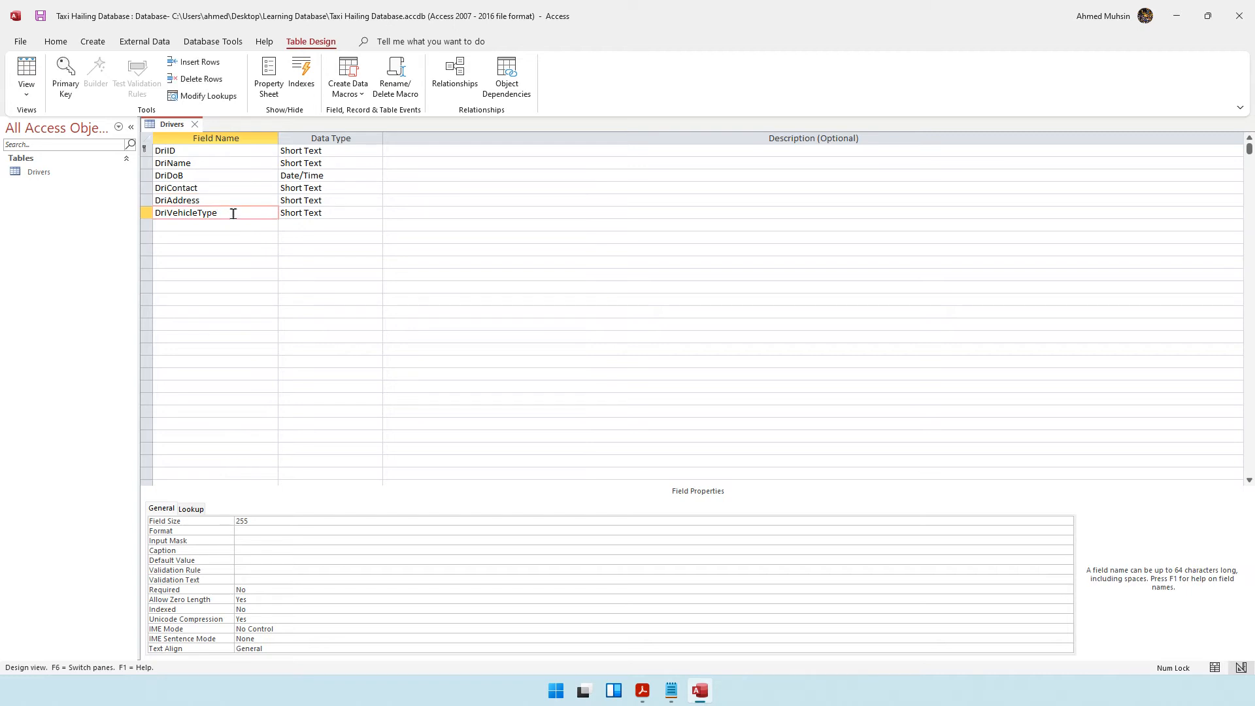
Set the DriDoB field's validation rule to <#1/1/2000#.
click(222, 178)
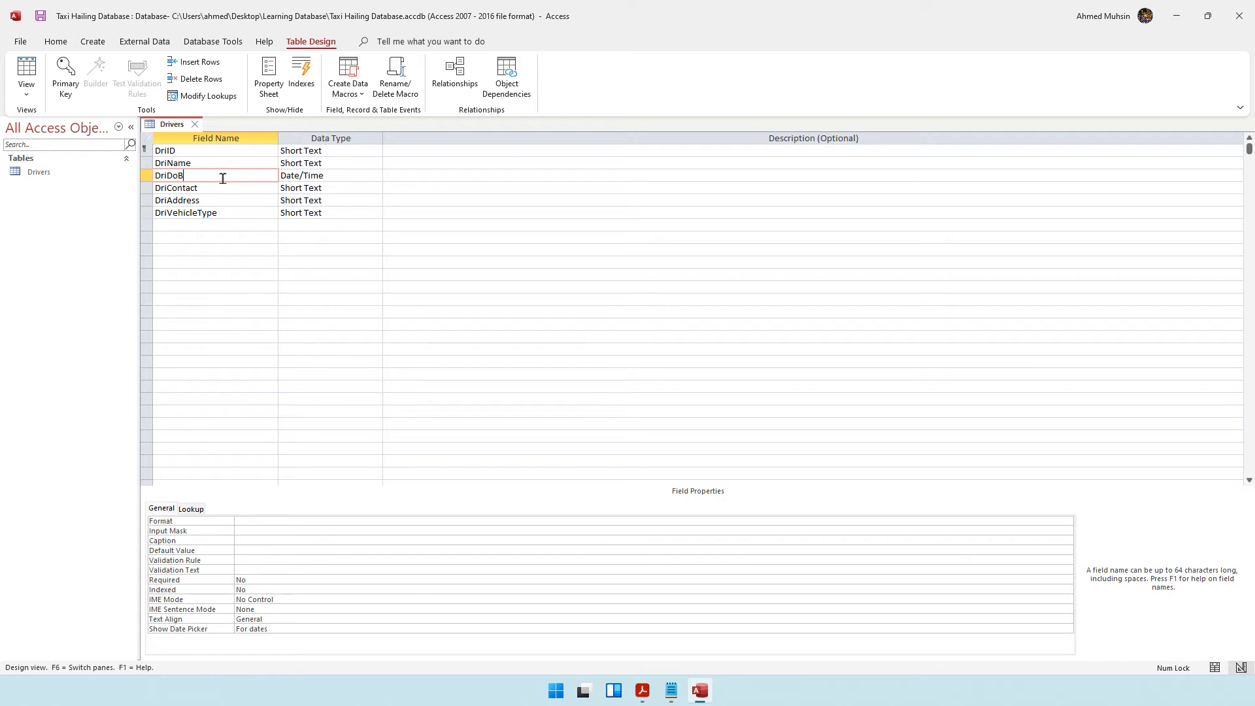
click(356, 173)
click(376, 176)
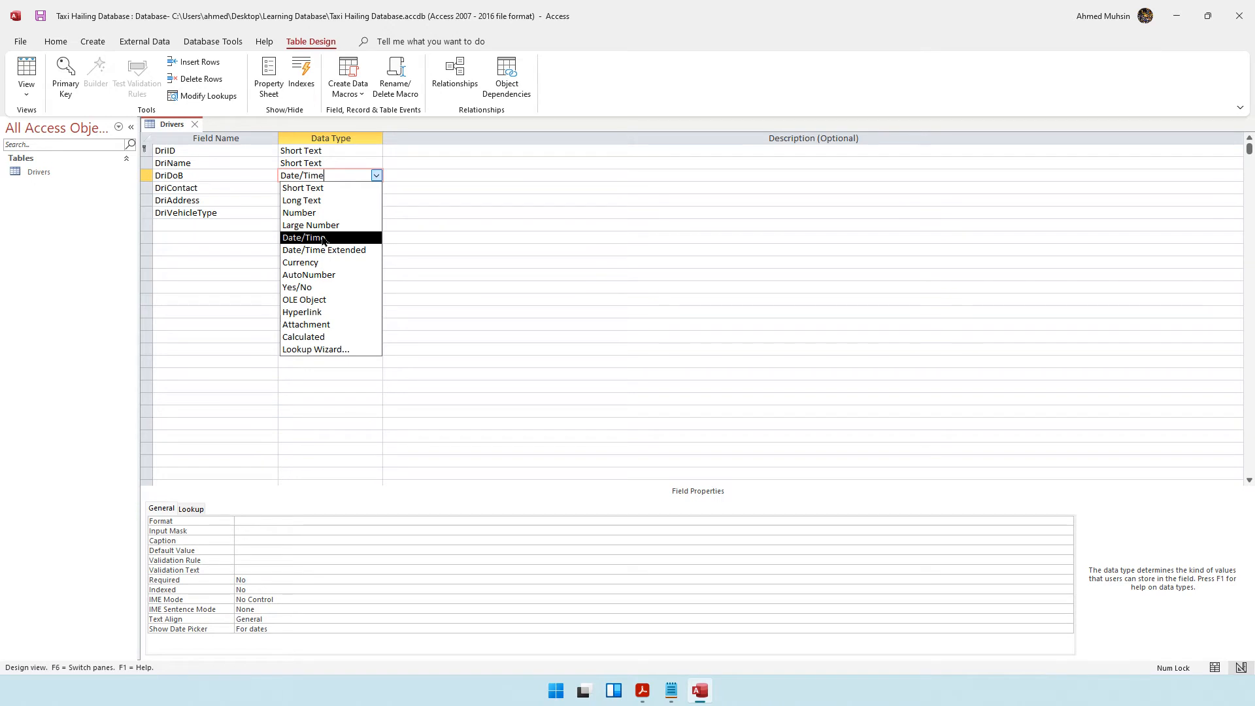
click(201, 198)
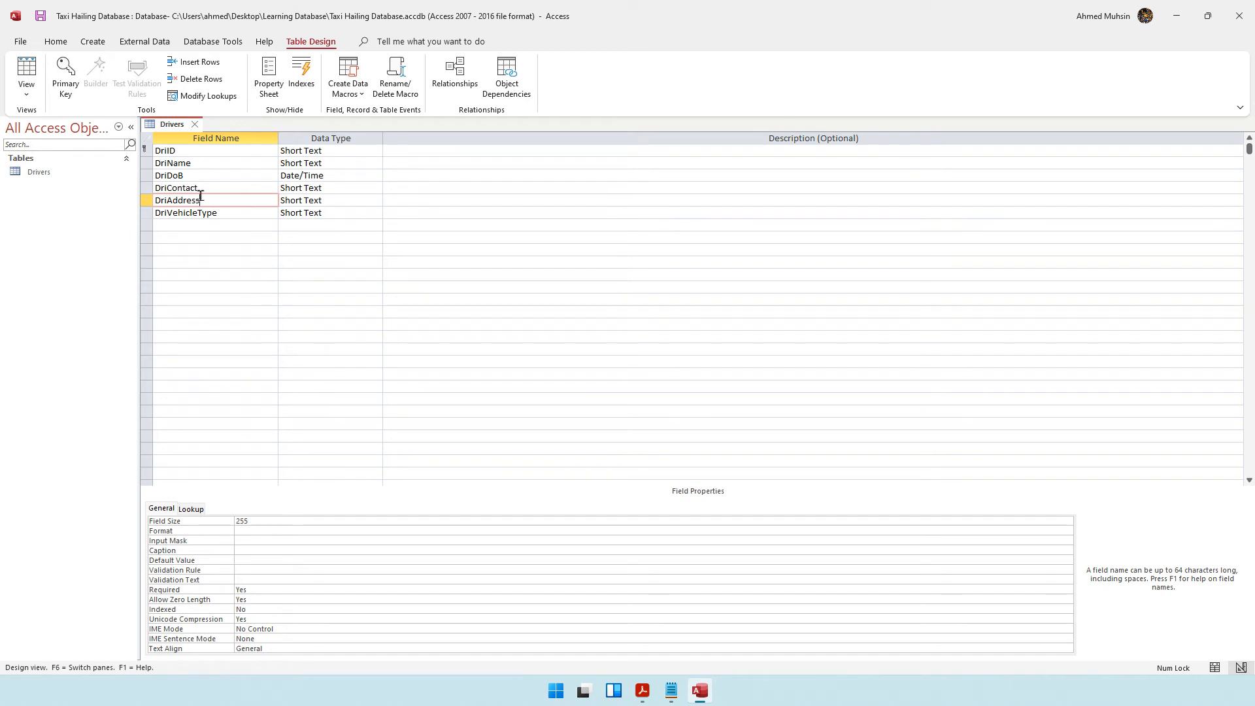
click(228, 174)
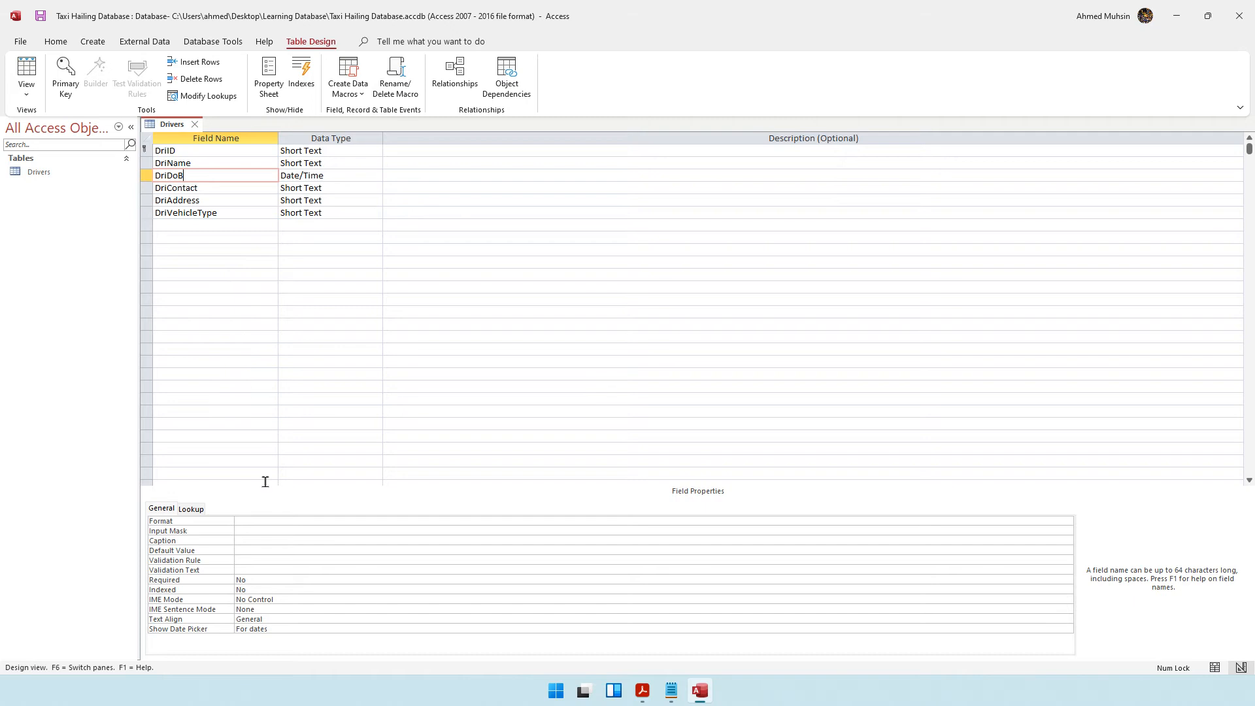
click(253, 560)
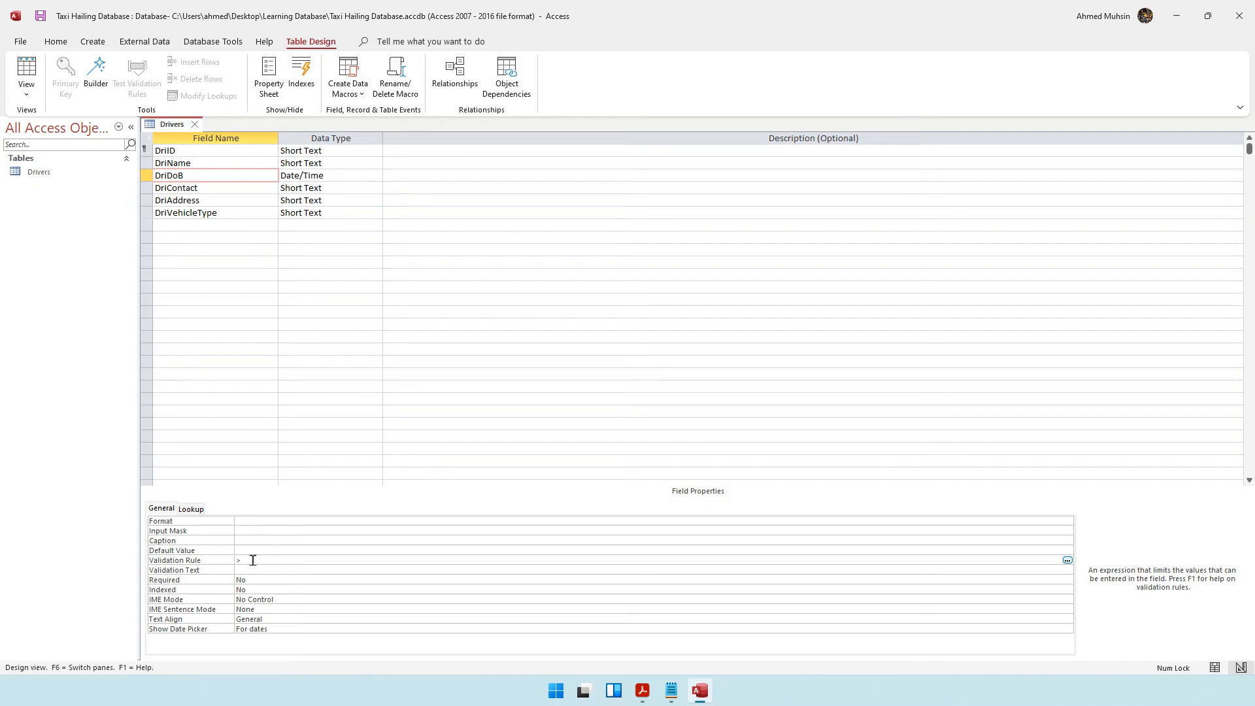
key(BackSpace)
text(<1/1/2000)
drag(274, 560, 233, 552)
click(284, 561)
click(281, 567)
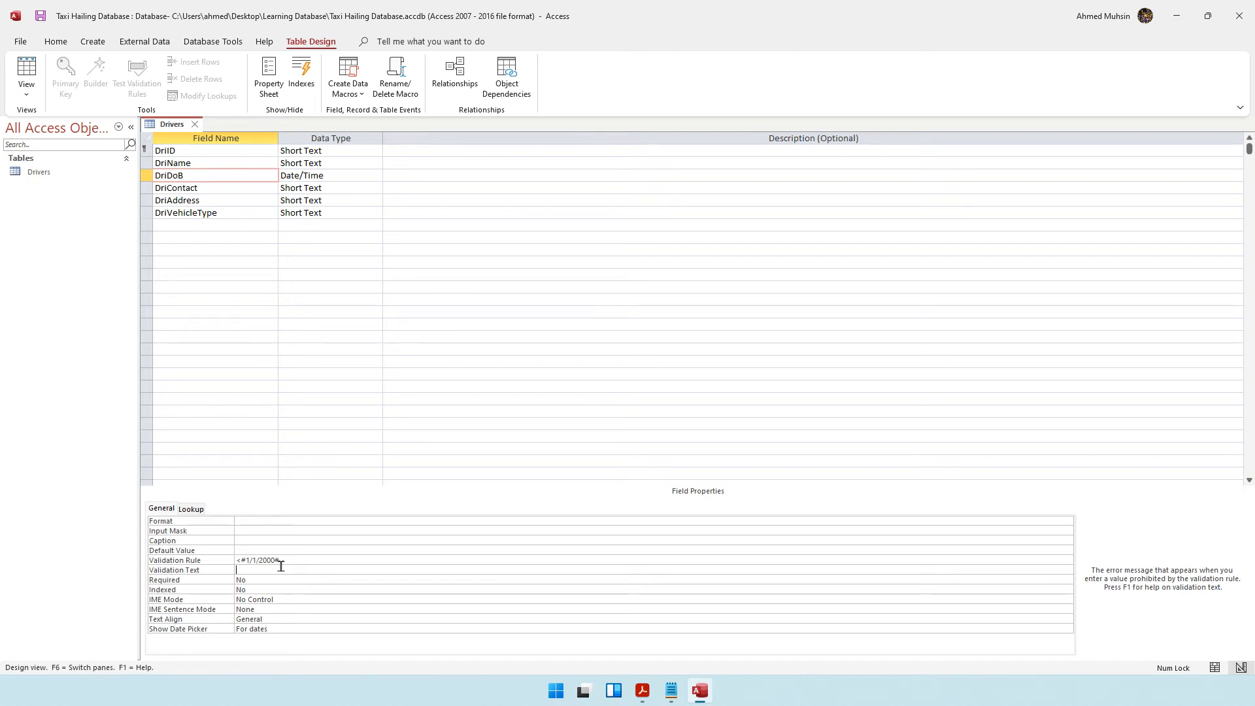
click(294, 560)
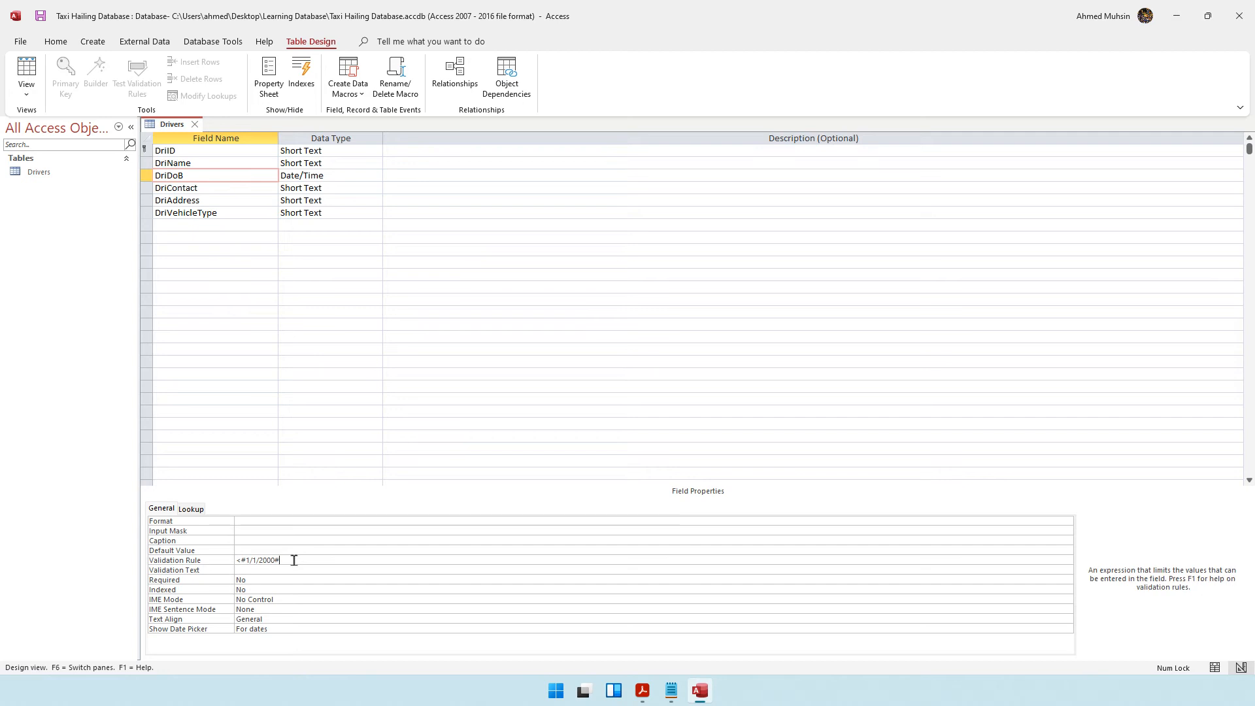
drag(285, 560, 226, 560)
Set DriDoB's validation text to "Only Drivers Born Before 1st Jan 2000 are Allowed to Resgister".
click(244, 572)
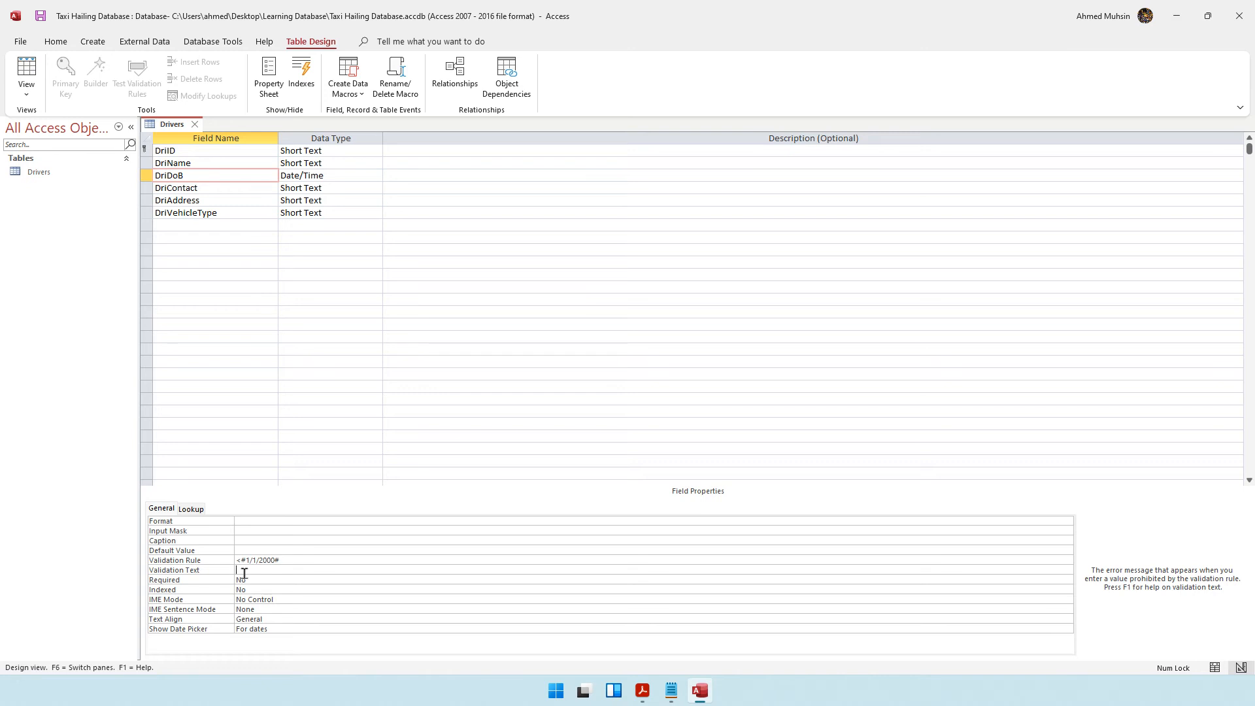
text(Only D)
text(rivers Born on or)
text( befo)
key(BackSpace)
key(BackSpace)
key(BackSpace)
key(BackSpace)
key(BackSpace)
key(BackSpace)
key(BackSpace)
key(BackSpace)
key(BackSpace)
key(BackSpace)
key(BackSpace)
text(Before 1st Jan 2000 are Allowed to Resgis)
drag(451, 572, 235, 571)
click(288, 579)
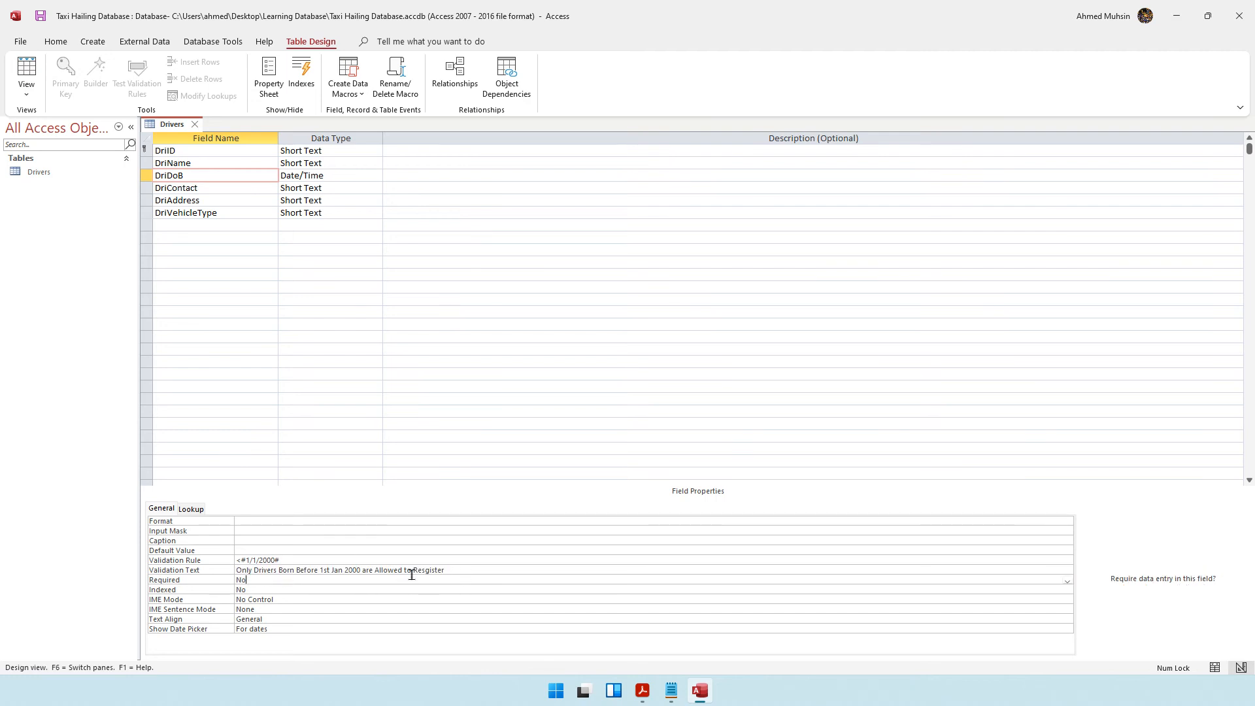
drag(449, 570, 230, 564)
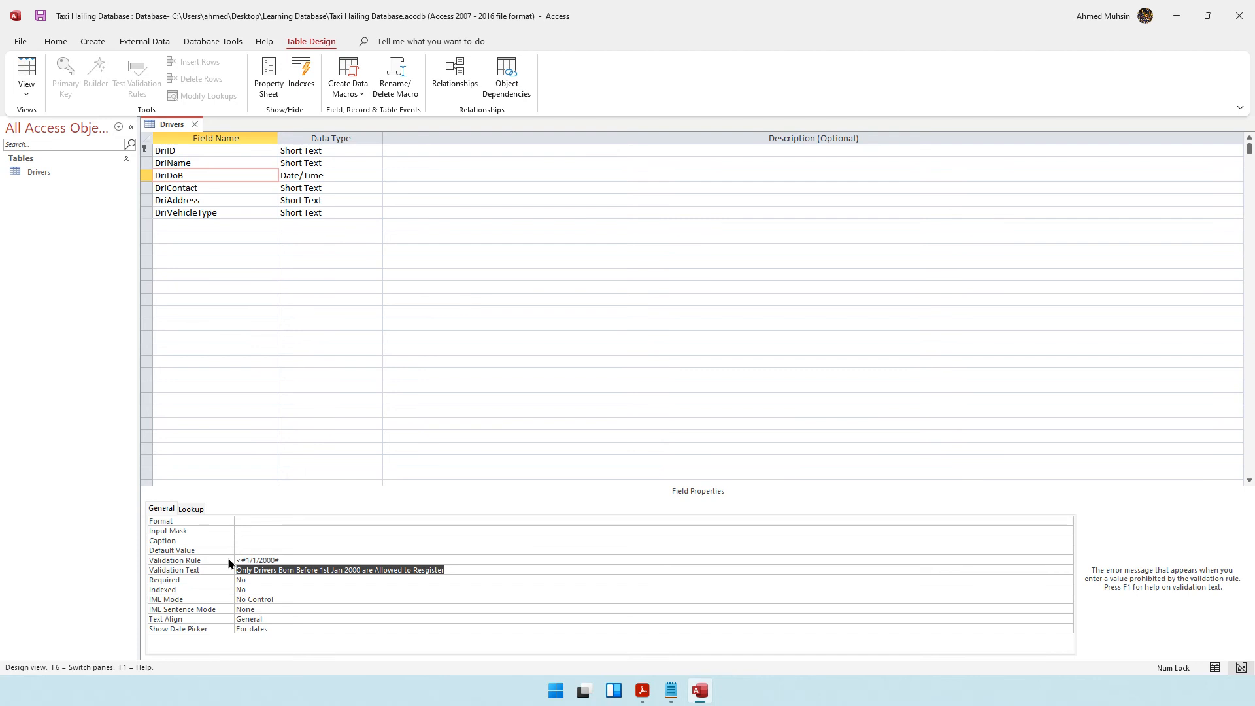
Review the properties of the DriAddress, DriDoB and DriID fields.
click(255, 198)
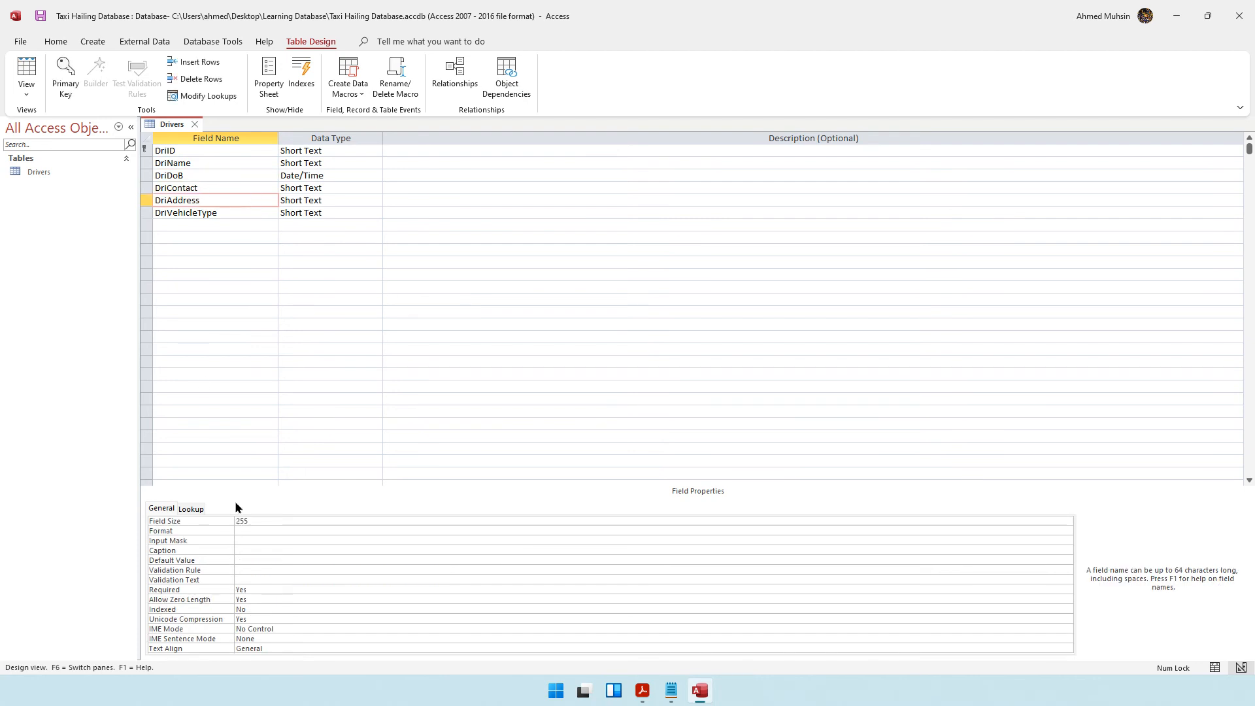
click(234, 590)
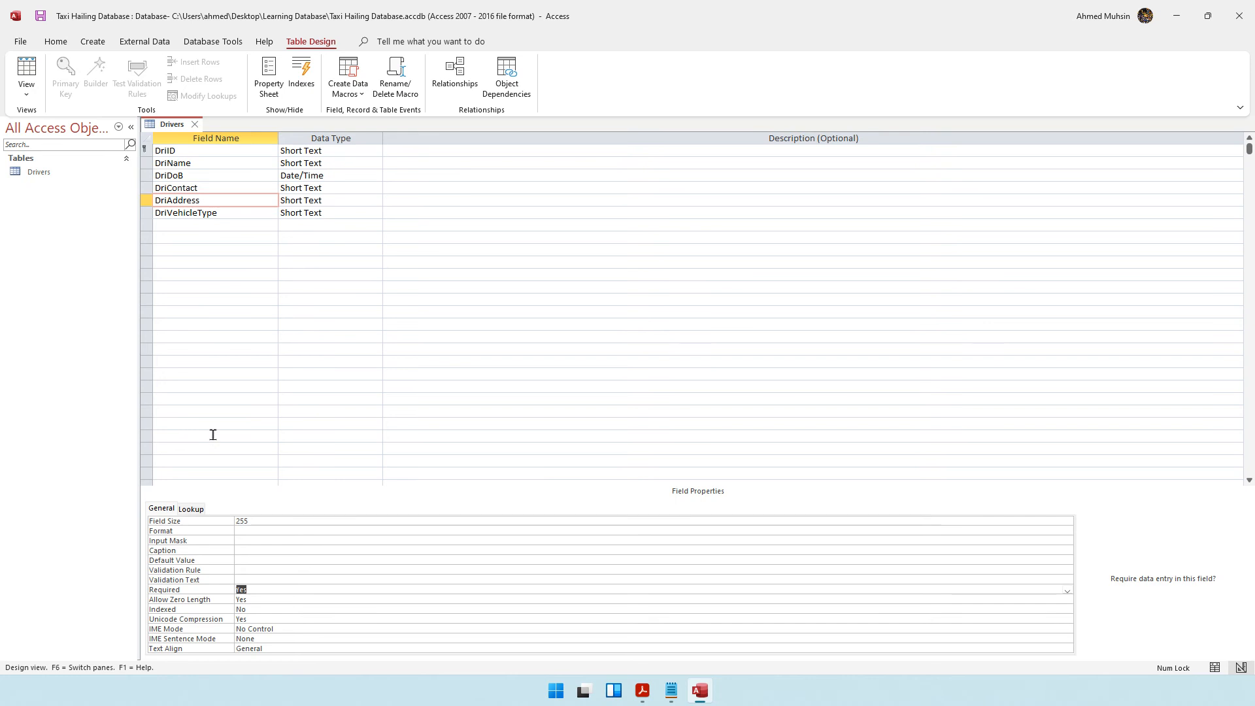
click(320, 176)
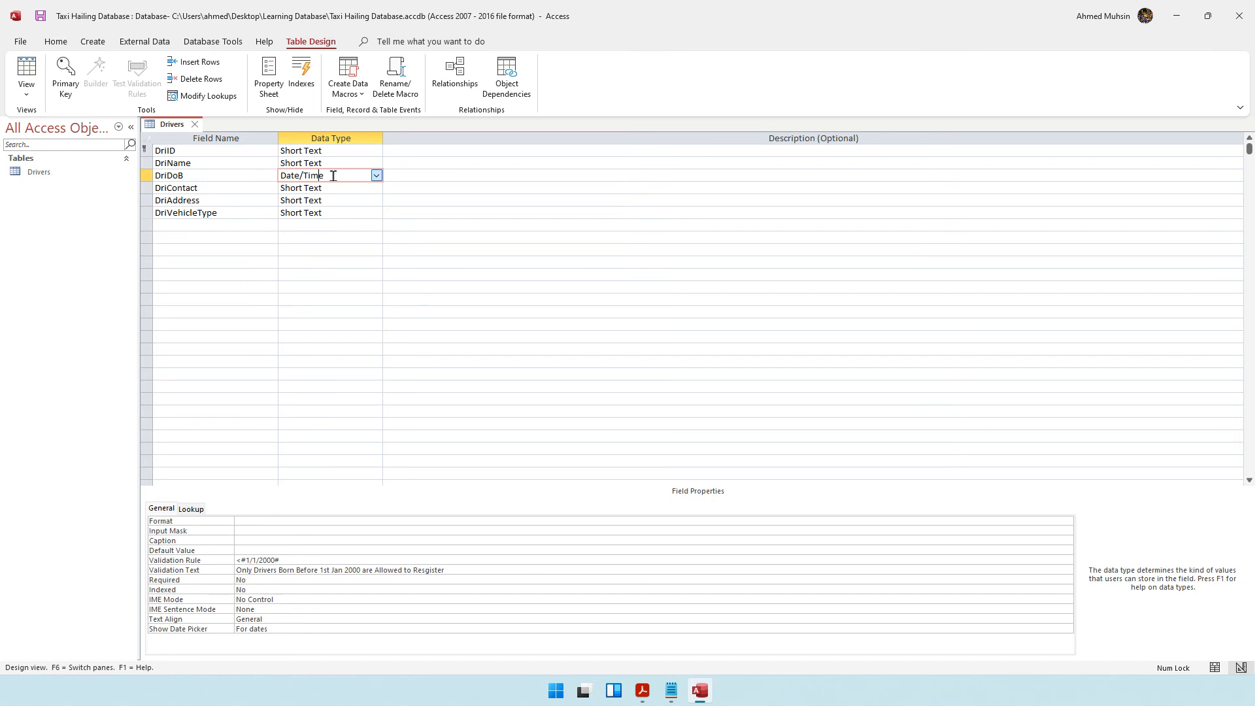
drag(333, 176, 274, 175)
click(195, 151)
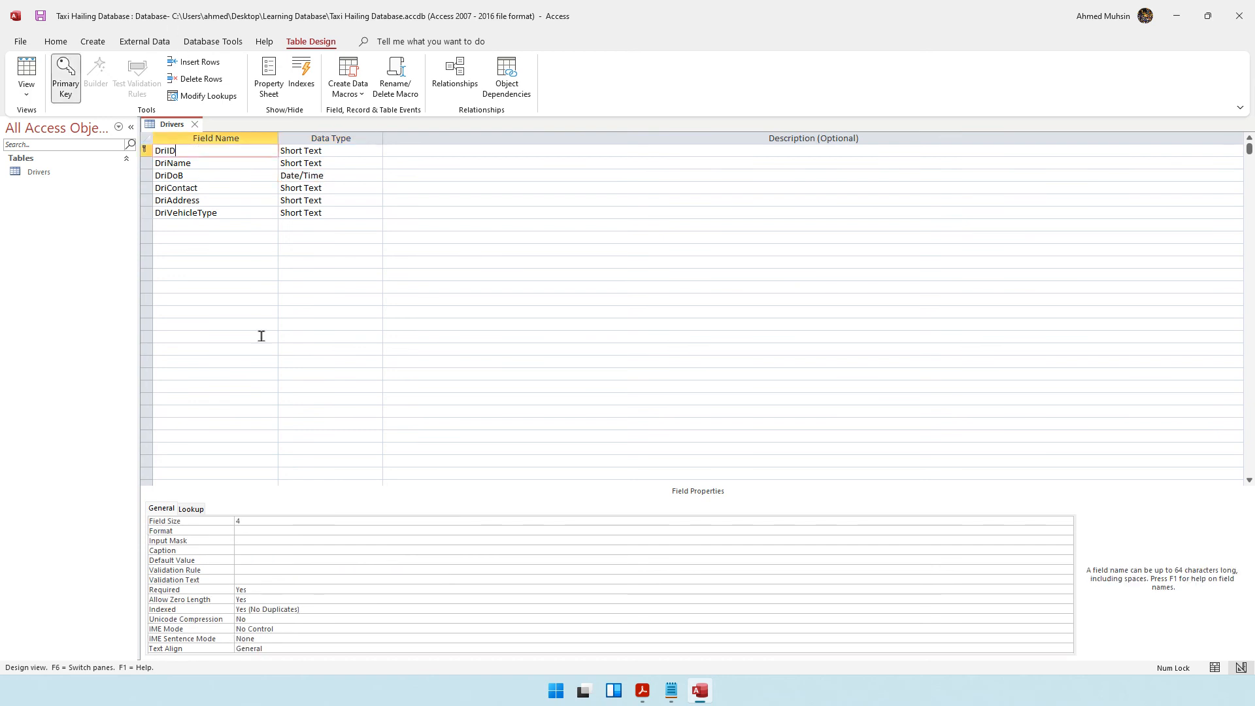
click(264, 521)
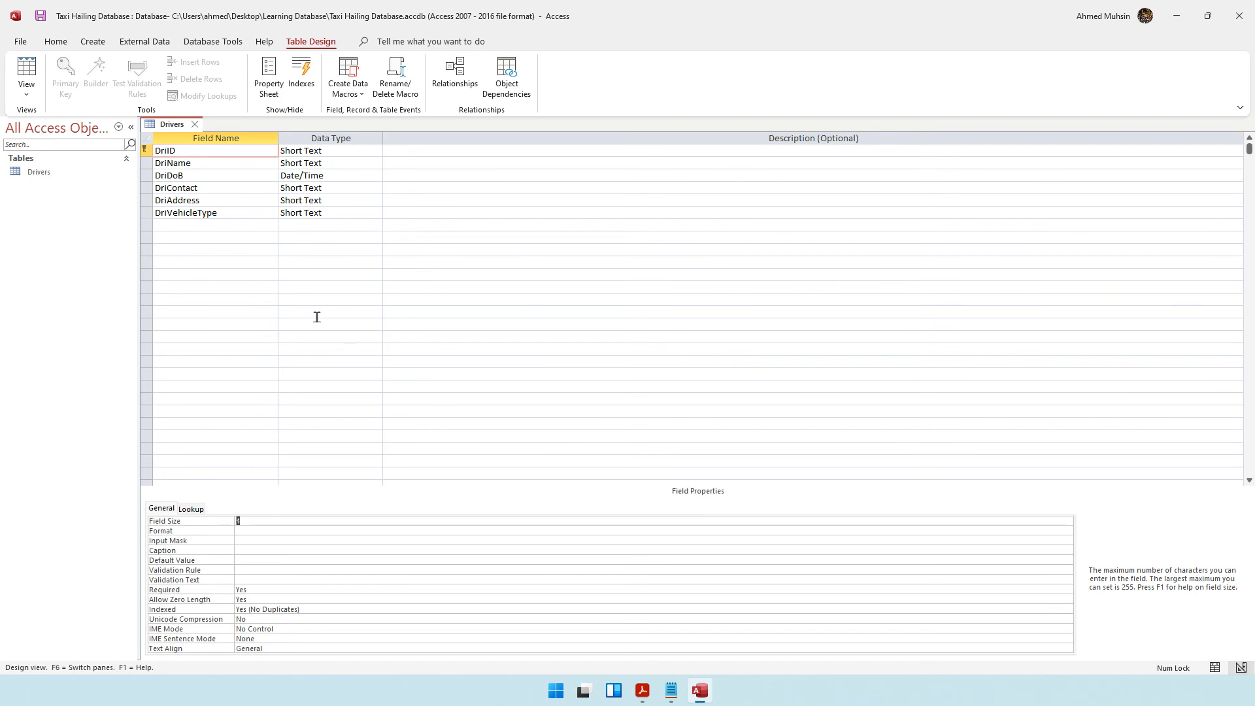
click(189, 176)
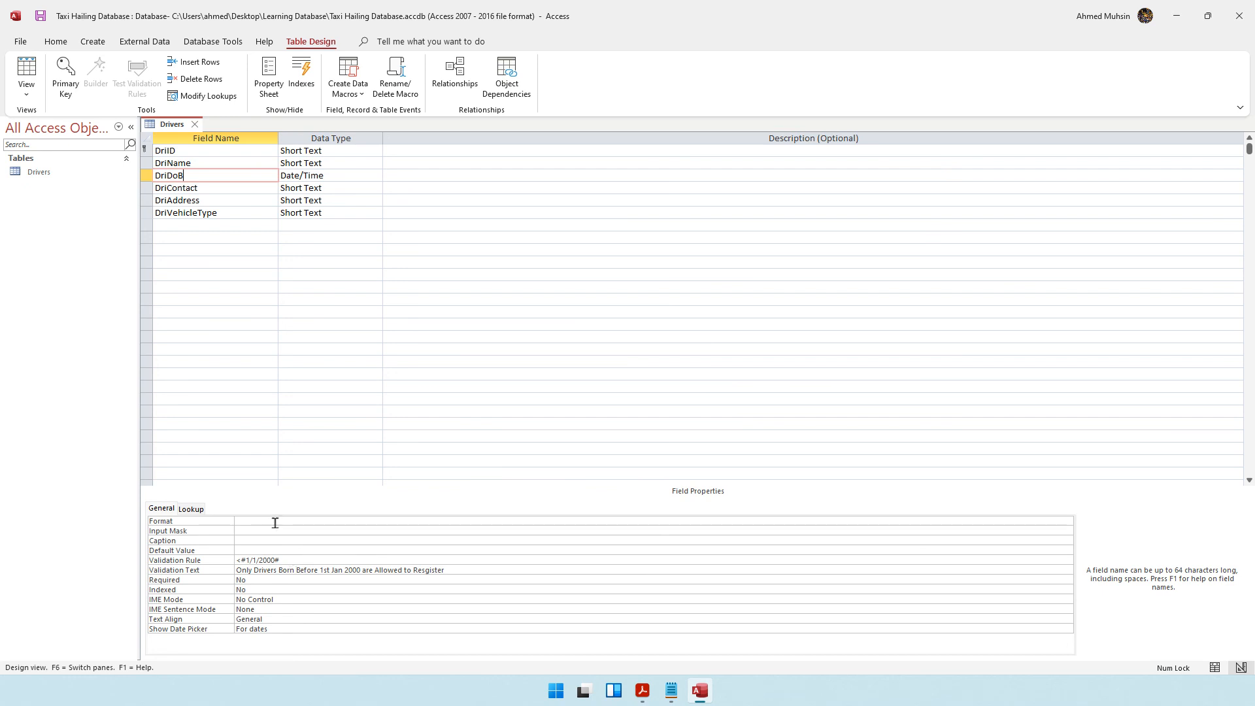
In Datasheet View, test the DriDoB validation by entering 1/1/2002, then discard the entry.
click(38, 94)
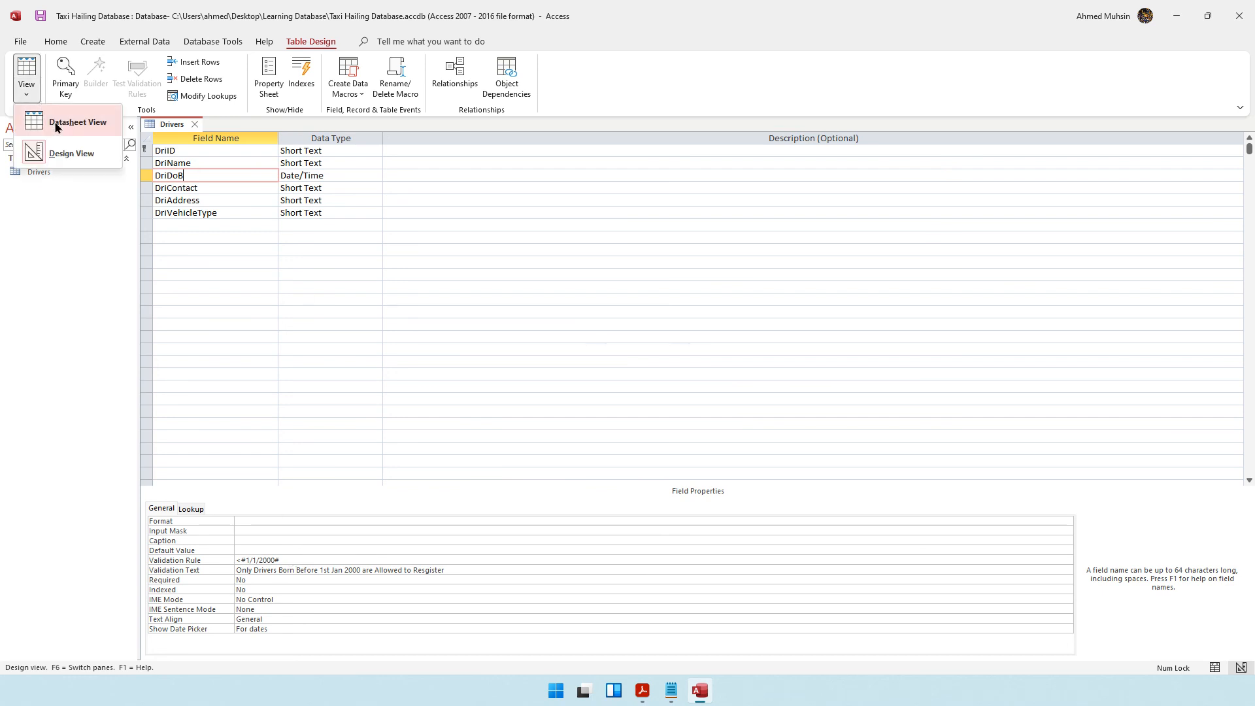
click(65, 121)
click(597, 387)
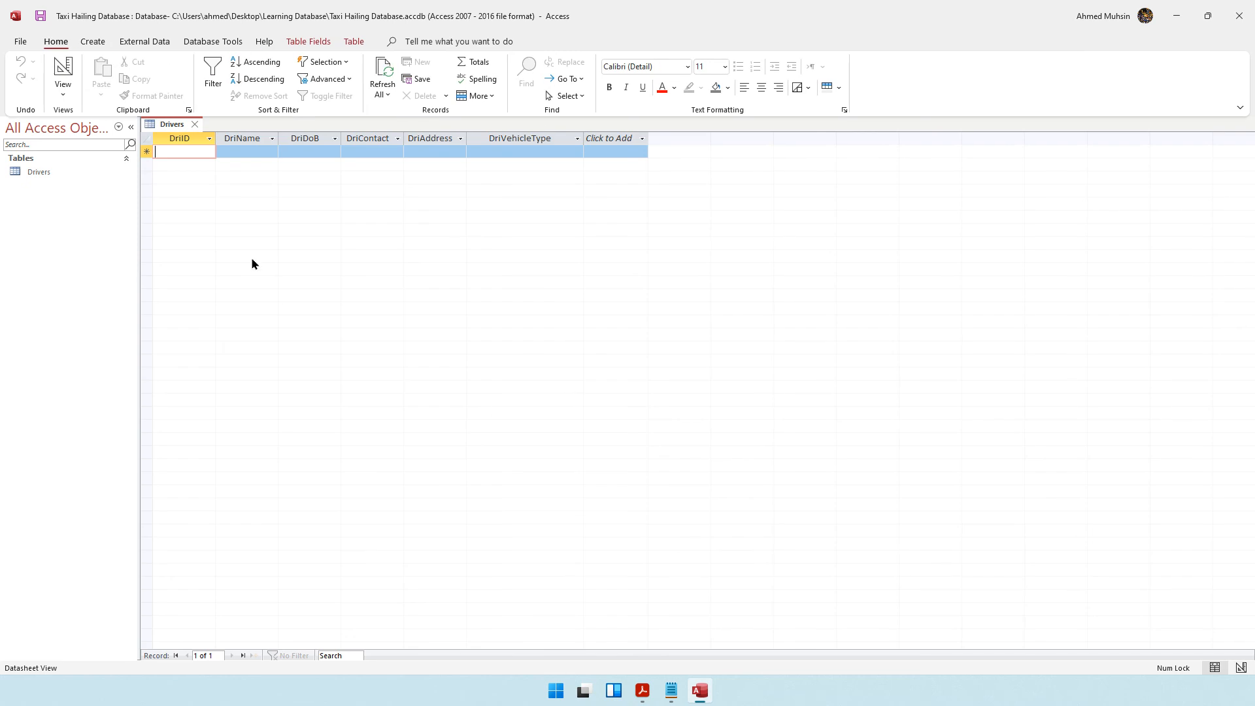
click(322, 150)
text(1/1/23)
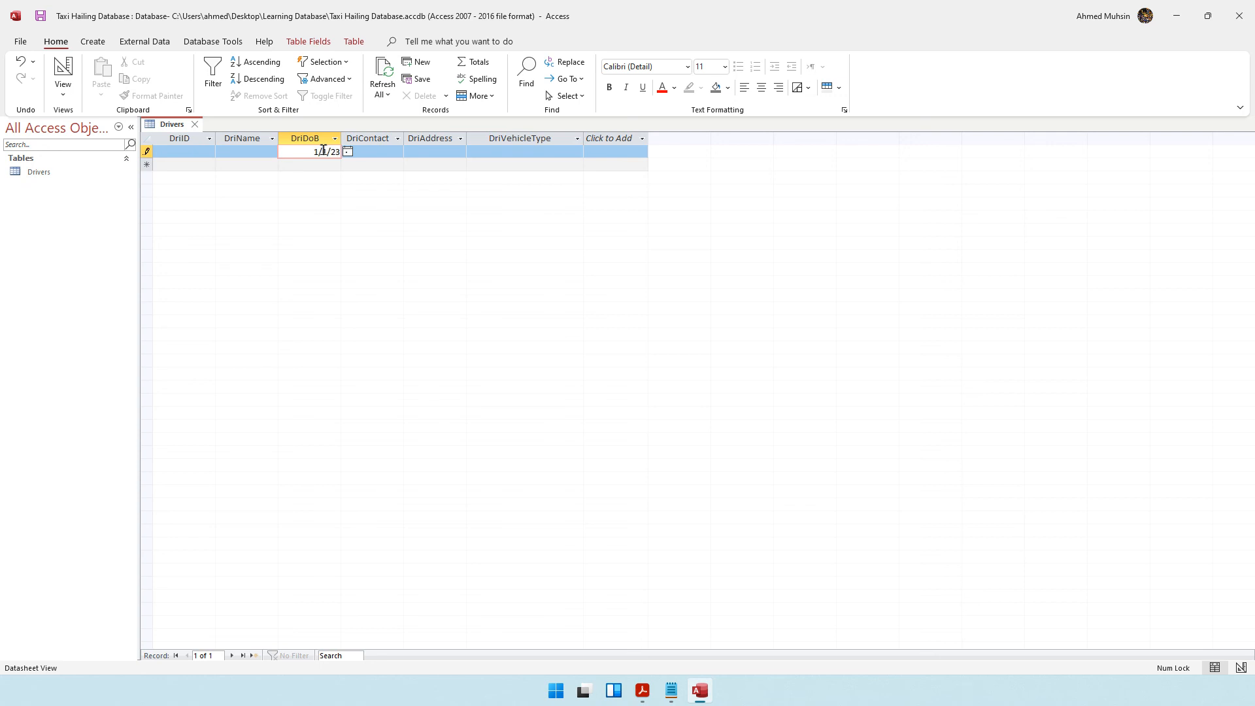
text(=)
key(BackSpace)
key(BackSpace)
text(002)
key(Return)
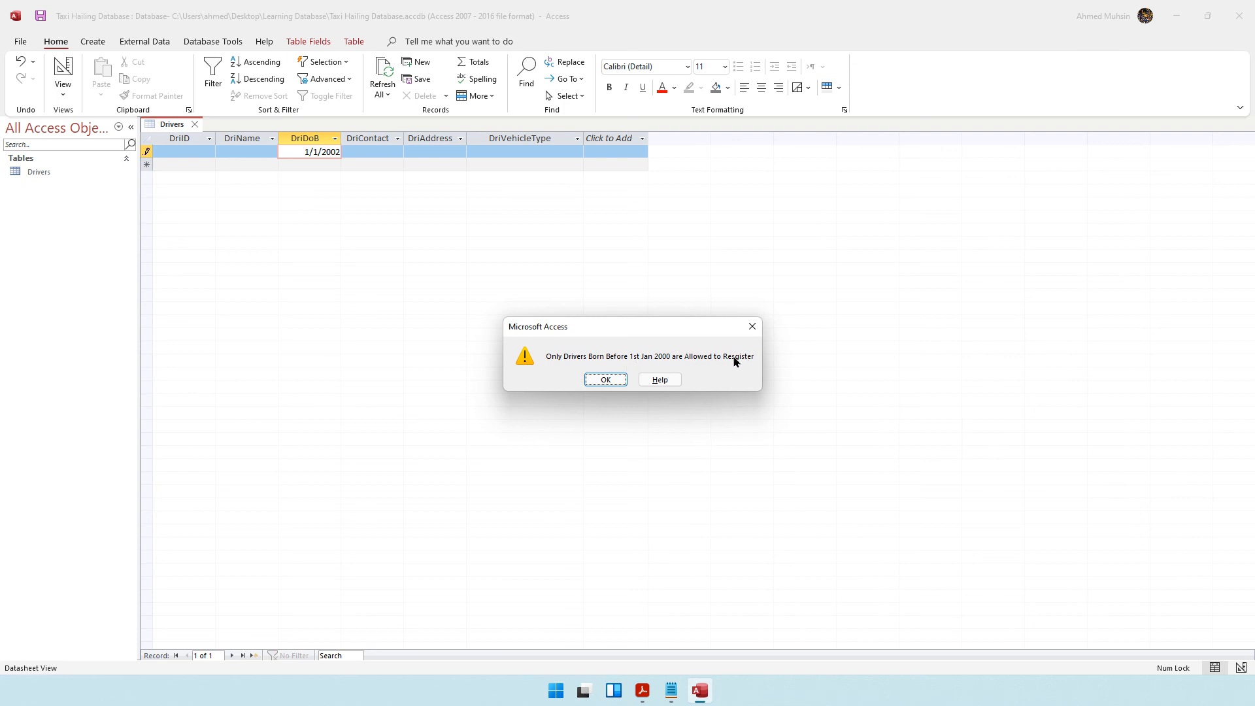
click(620, 383)
drag(306, 152, 351, 151)
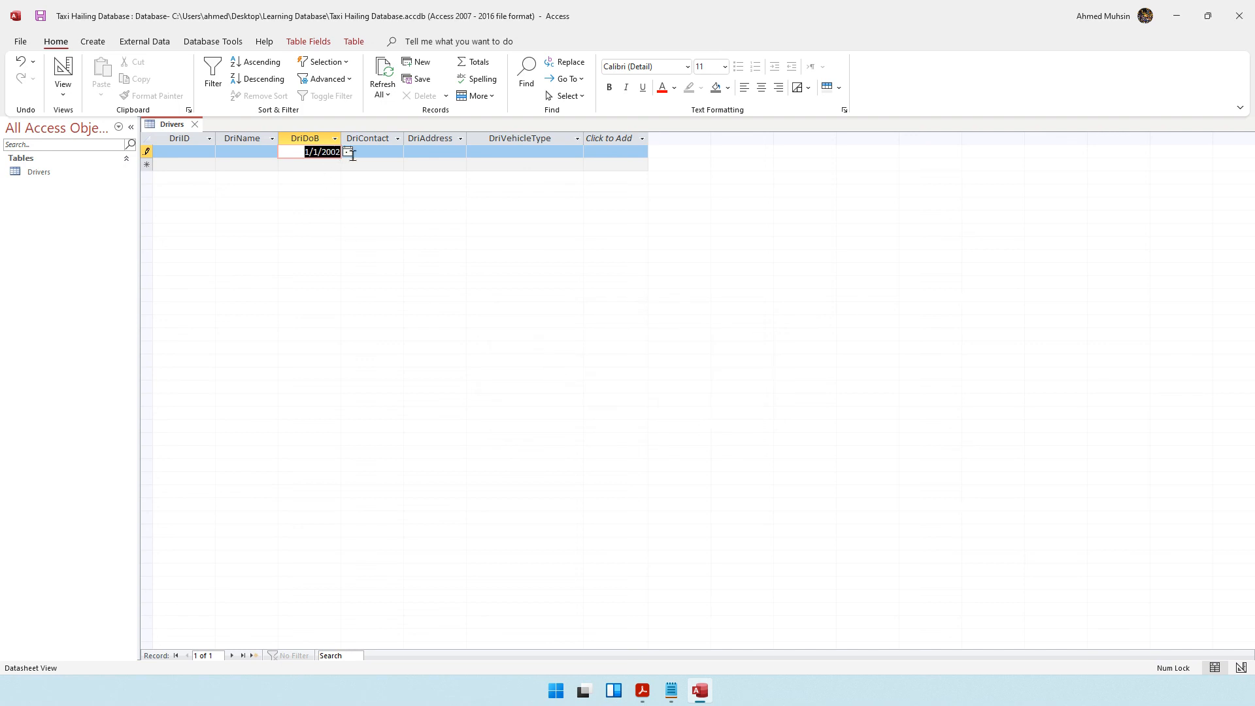
key(BackSpace)
key(Escape)
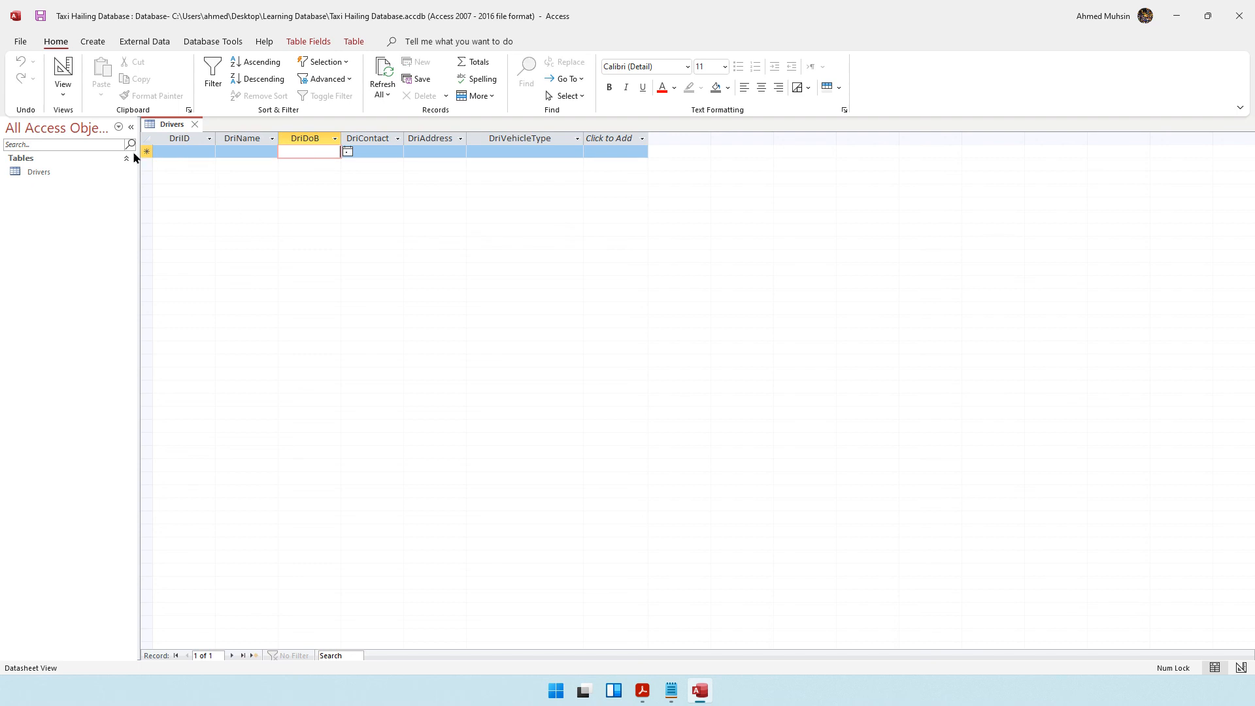
Return to Design View and review the DriName, DriContact and DriAddress field properties.
click(63, 92)
click(72, 155)
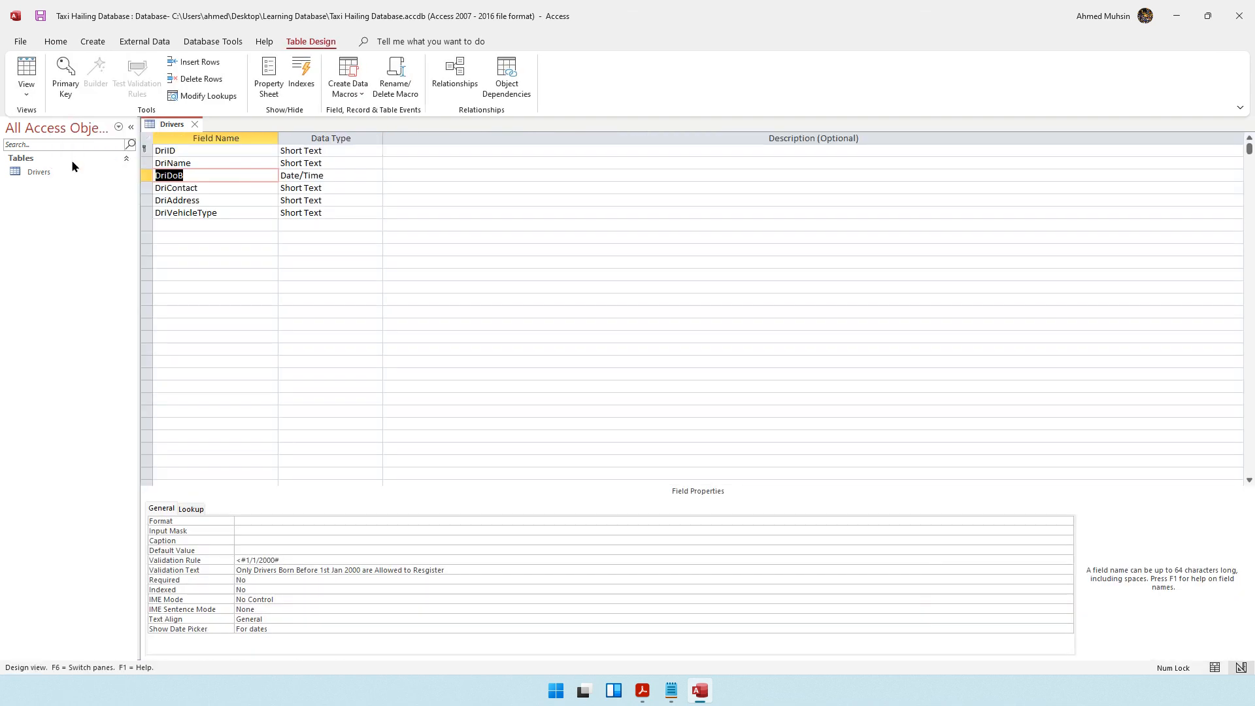
click(232, 164)
click(229, 191)
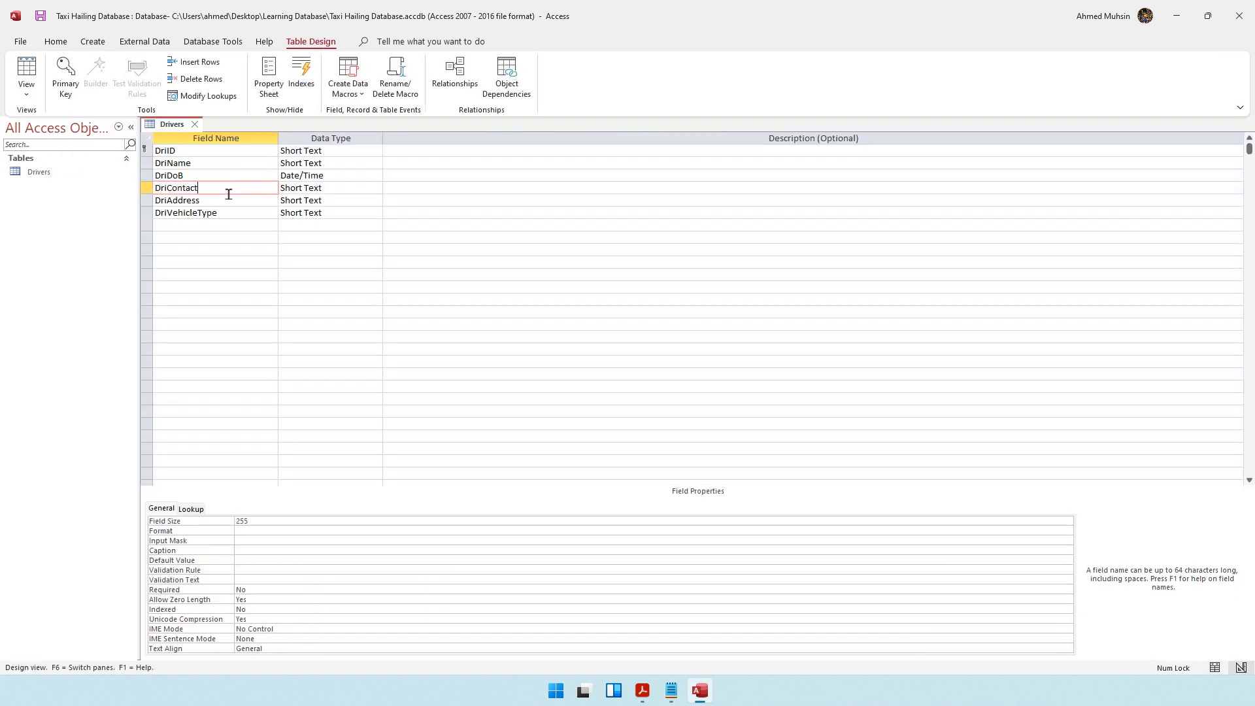
click(230, 202)
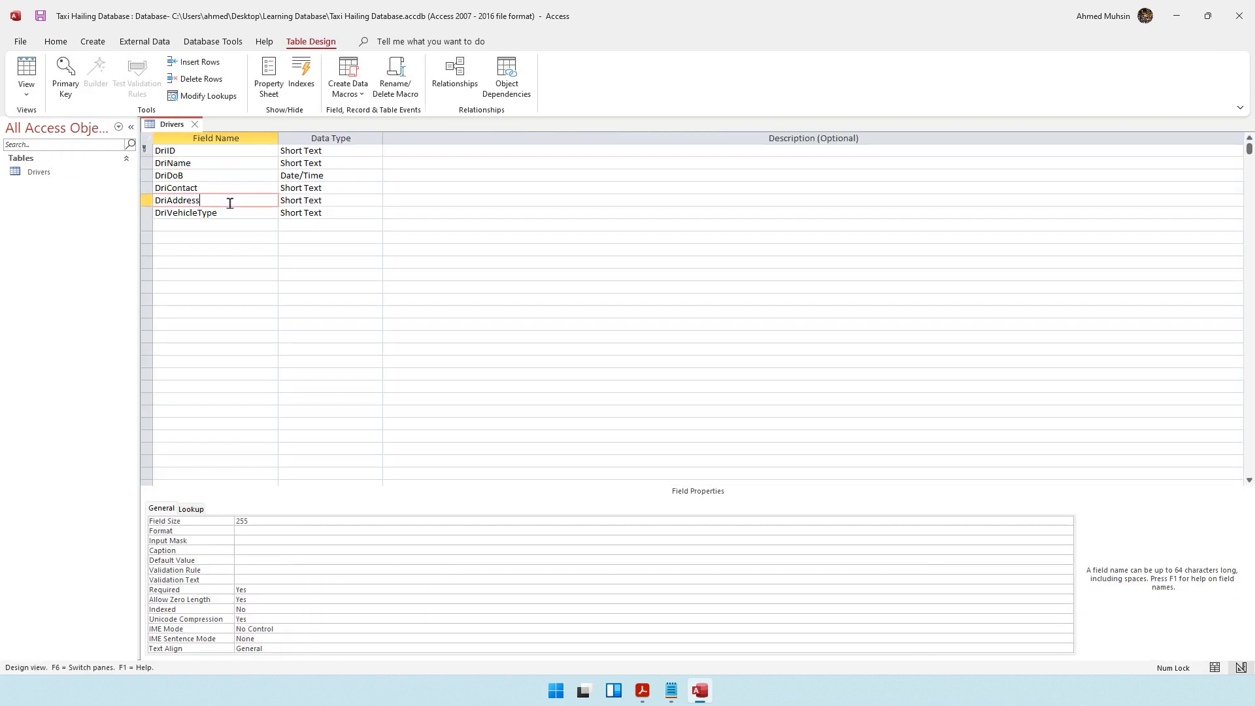